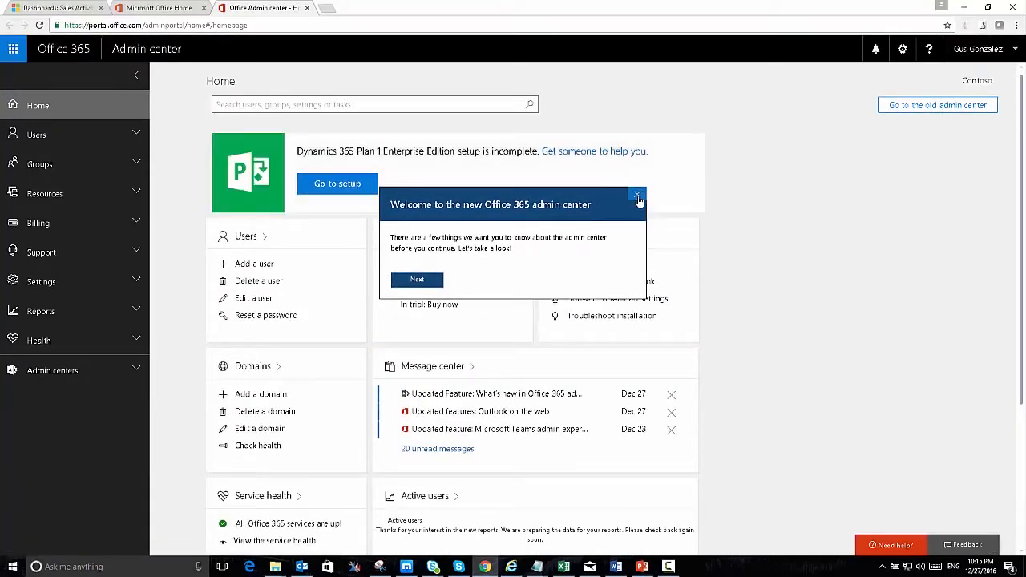
Close the 'Welcome to the new Office 365 admin center' dialog on the Home page.
{"action": "left_click", "coordinate": [637, 195]}
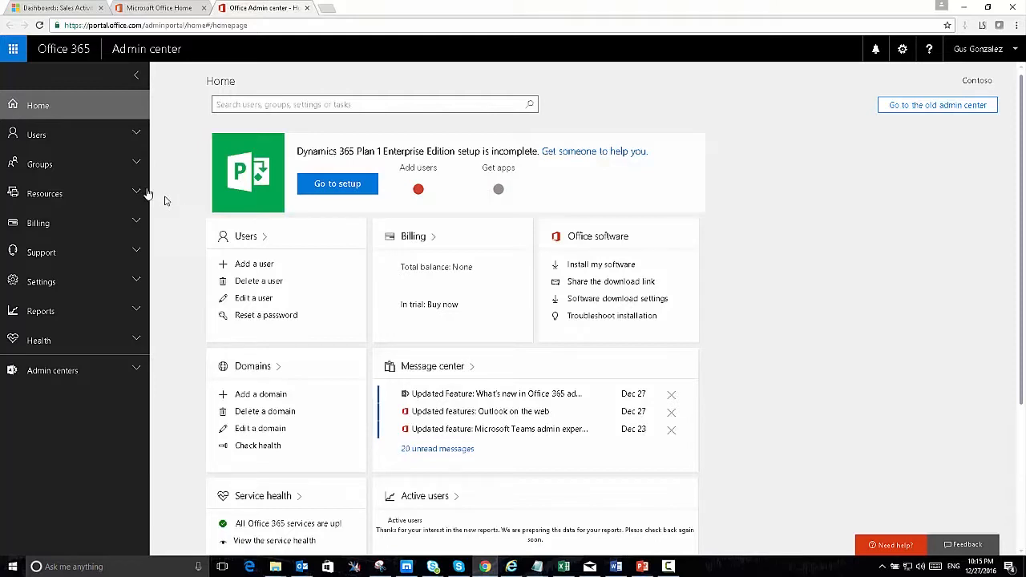
Go to Users > Active users to list the organization's accounts.
{"action": "left_click", "coordinate": [129, 140]}
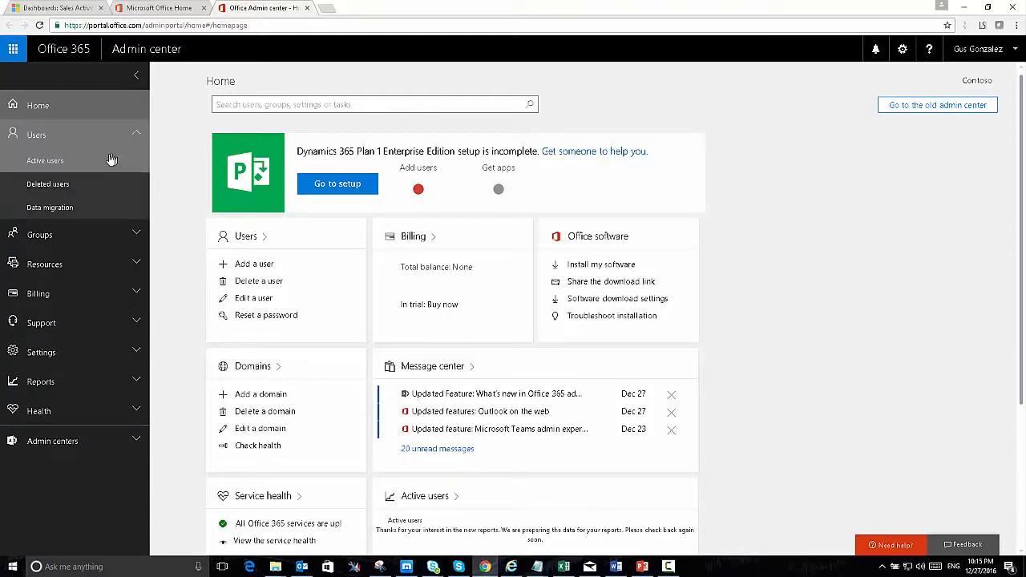
{"action": "left_click", "coordinate": [54, 162]}
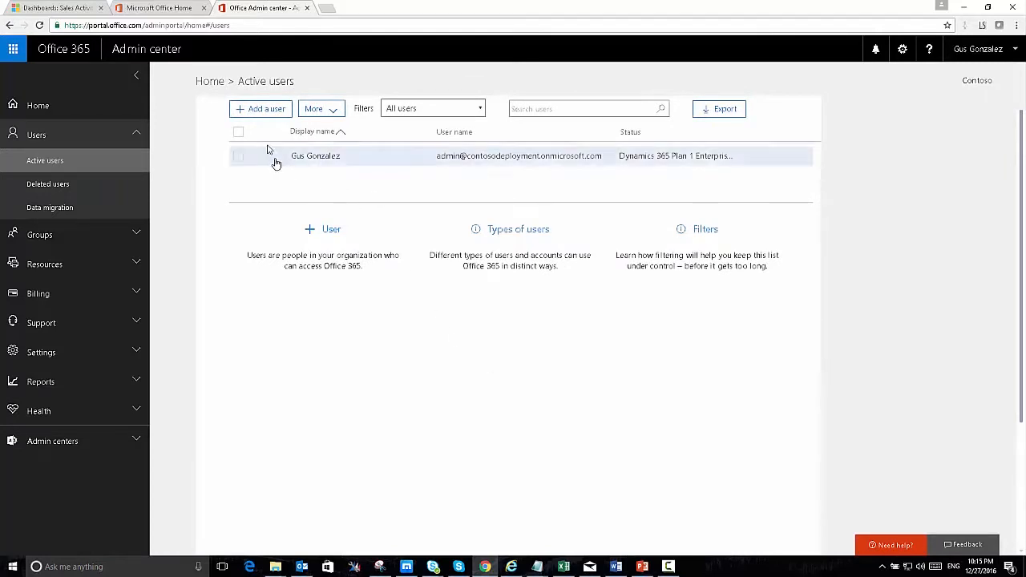
Start a new user and enter the first name, last name, display name and user name.
{"action": "left_click", "coordinate": [262, 113]}
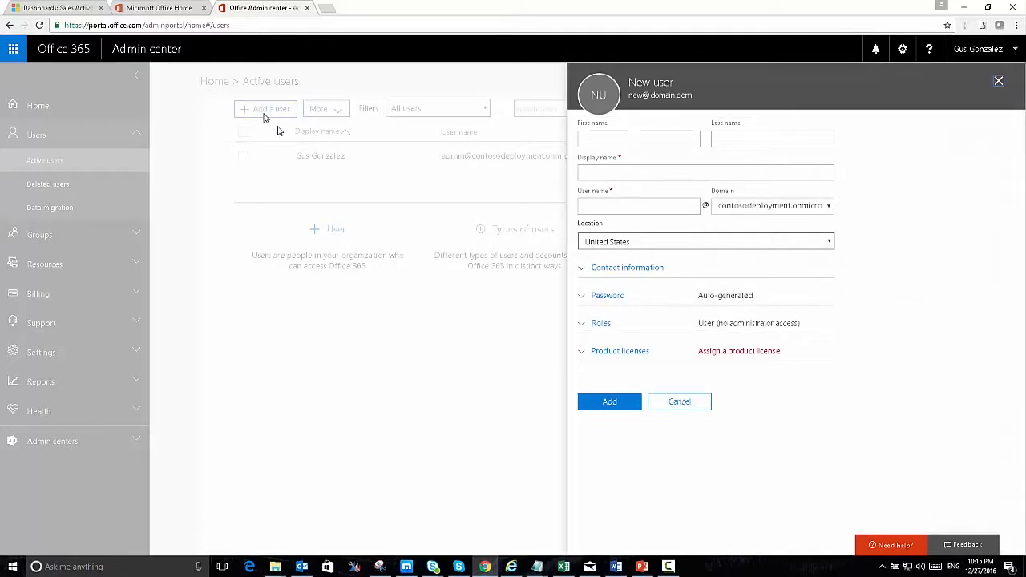
{"action": "type", "text": "John"}
{"action": "key", "text": "Tab"}
{"action": "type", "text": "Doe"}
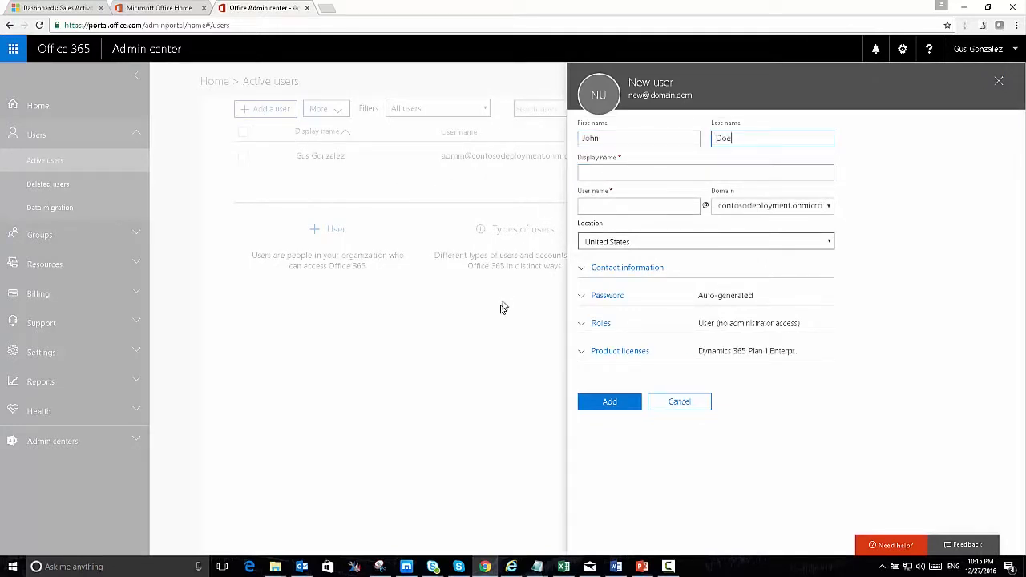
{"action": "left_click", "coordinate": [606, 173]}
{"action": "left_click", "coordinate": [619, 205]}
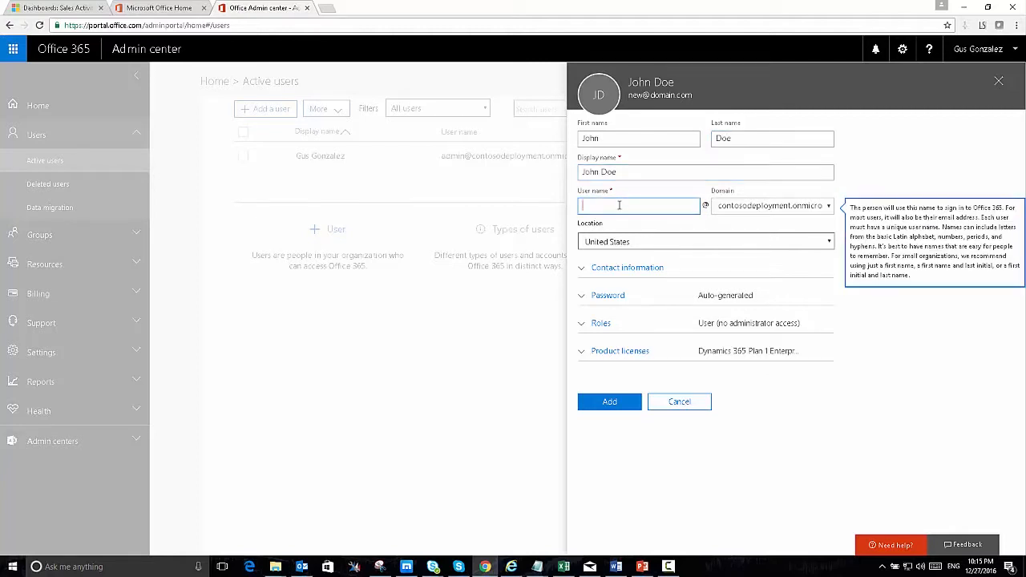
{"action": "type", "text": "John"}
Review the optional Contact information fields, then collapse them again.
{"action": "left_click", "coordinate": [620, 269]}
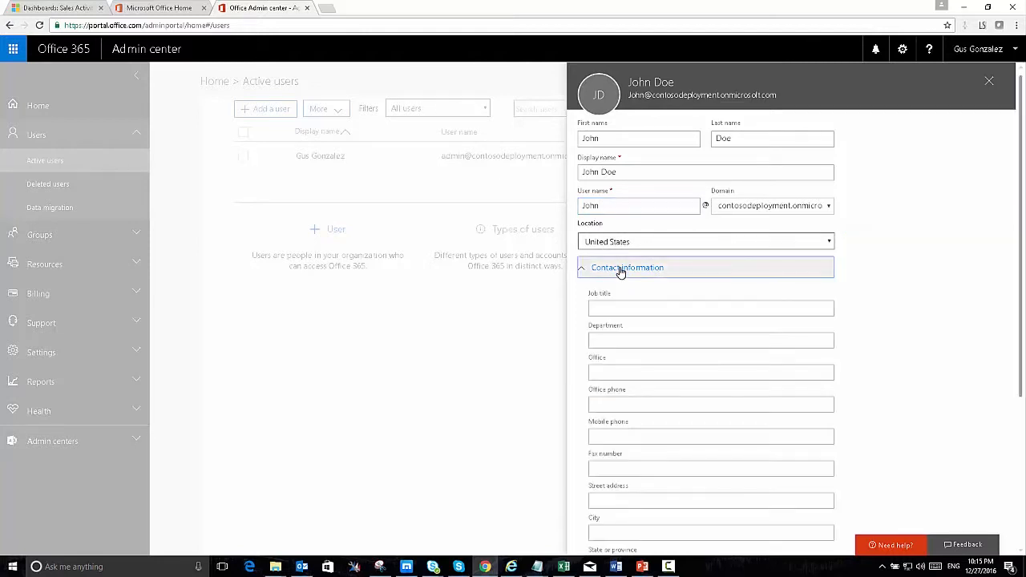
{"action": "scroll", "coordinate": [910, 308], "scroll_direction": "down", "scroll_amount": 3}
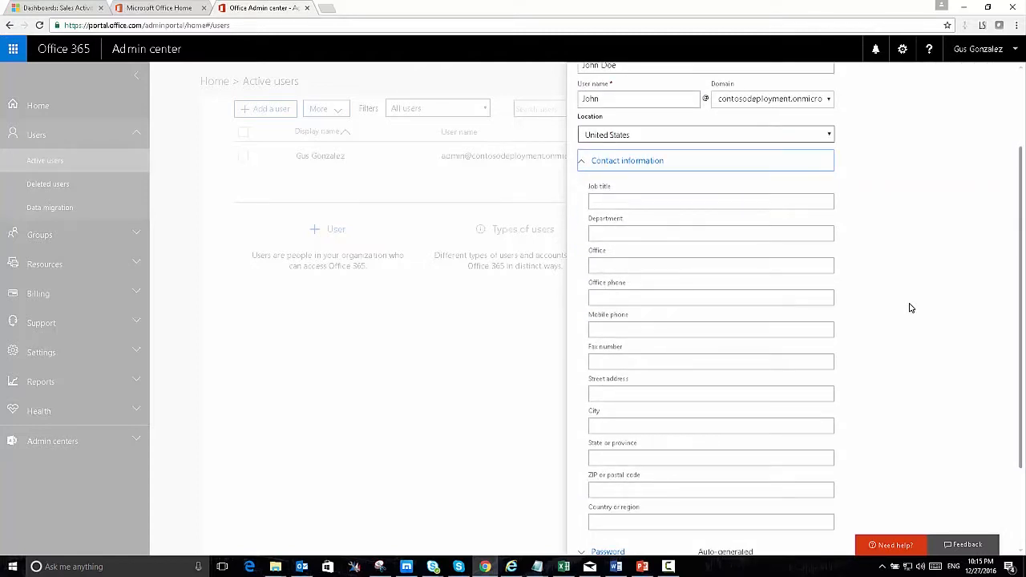
{"action": "scroll", "coordinate": [910, 308], "scroll_direction": "down", "scroll_amount": 1}
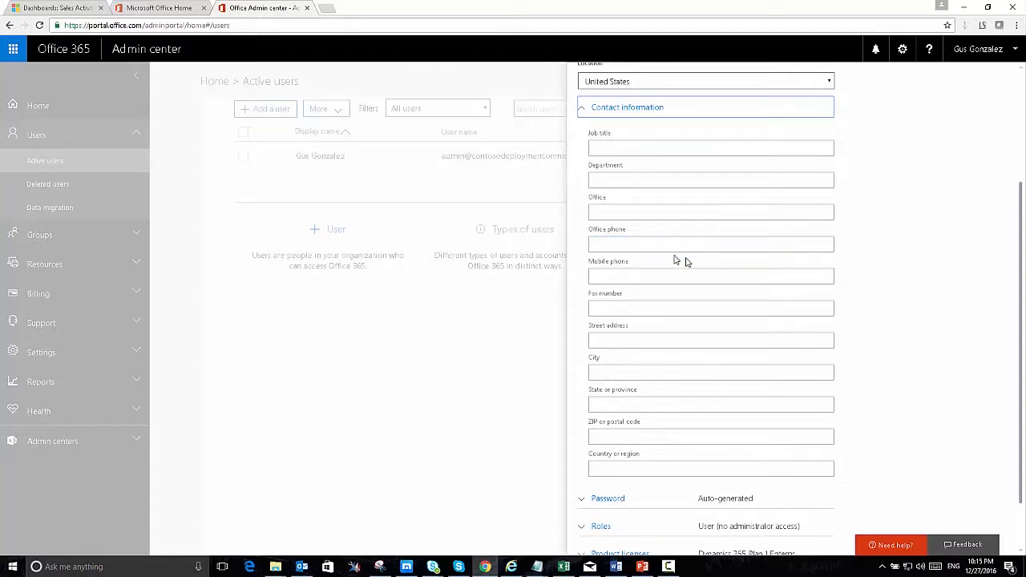
{"action": "left_click", "coordinate": [631, 112]}
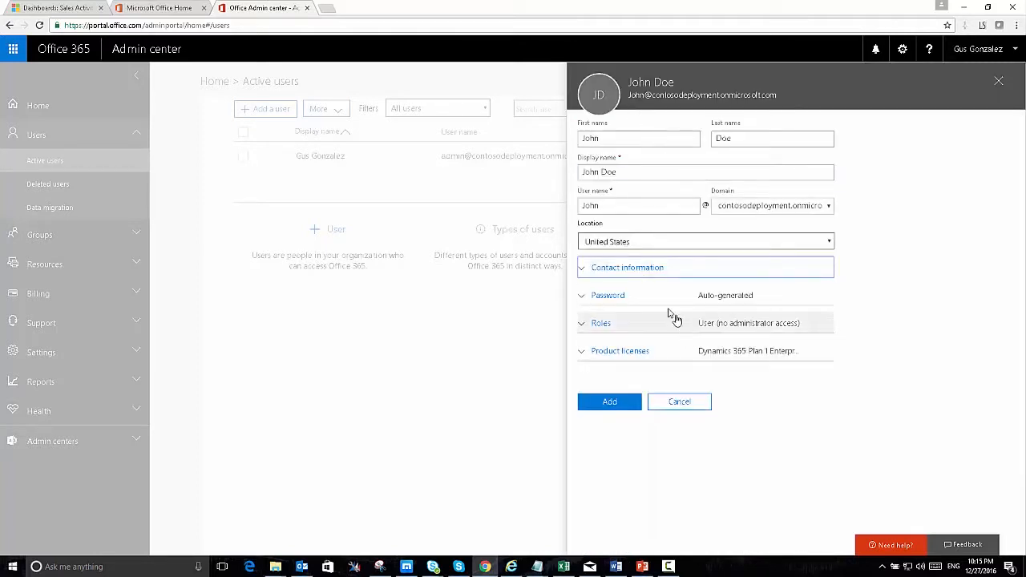
Expand the Password and Roles sections to check the auto-generated password and no-admin defaults.
{"action": "left_click", "coordinate": [650, 296]}
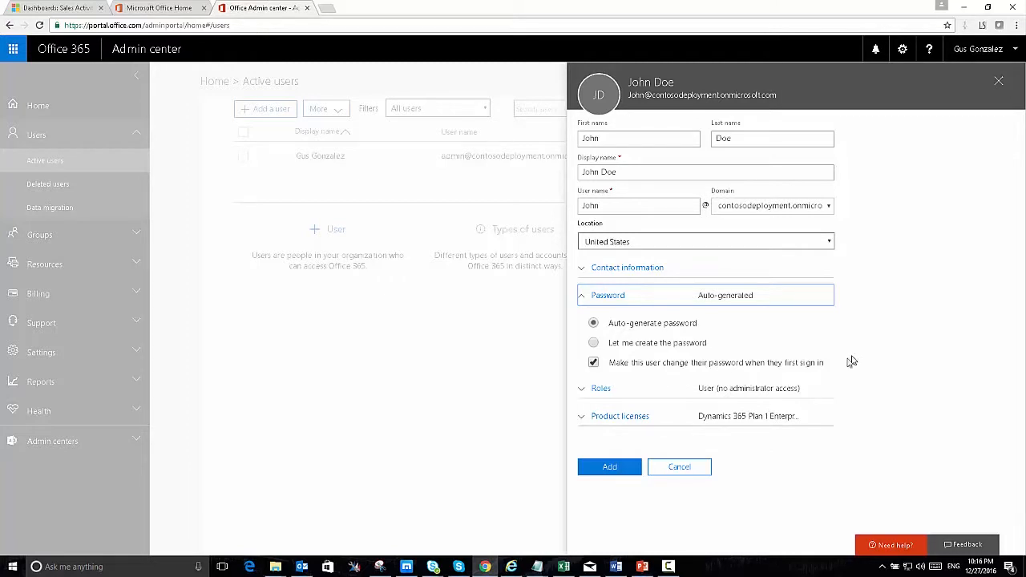
{"action": "left_click", "coordinate": [658, 392]}
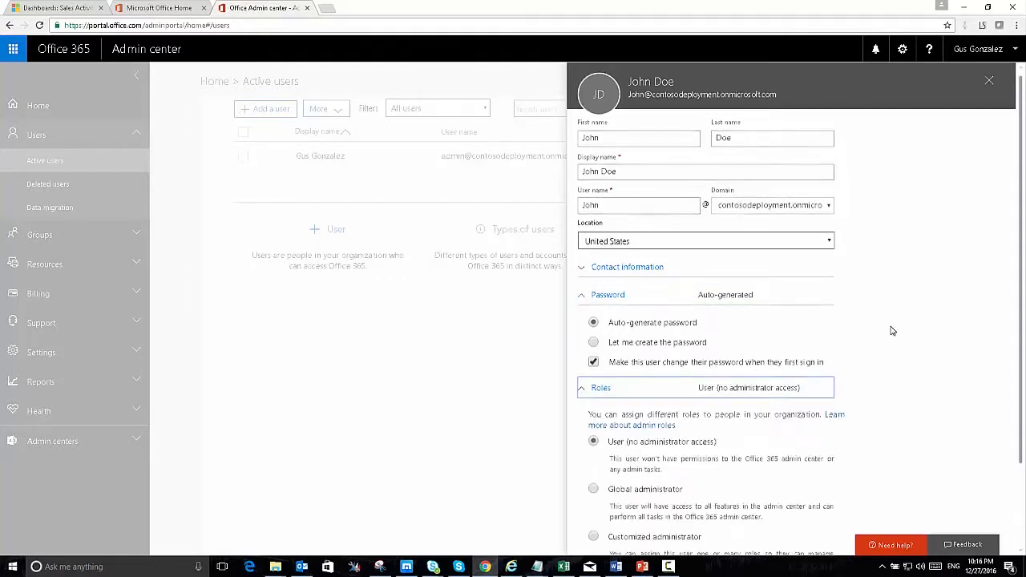
{"action": "scroll", "coordinate": [890, 332], "scroll_direction": "down", "scroll_amount": 2}
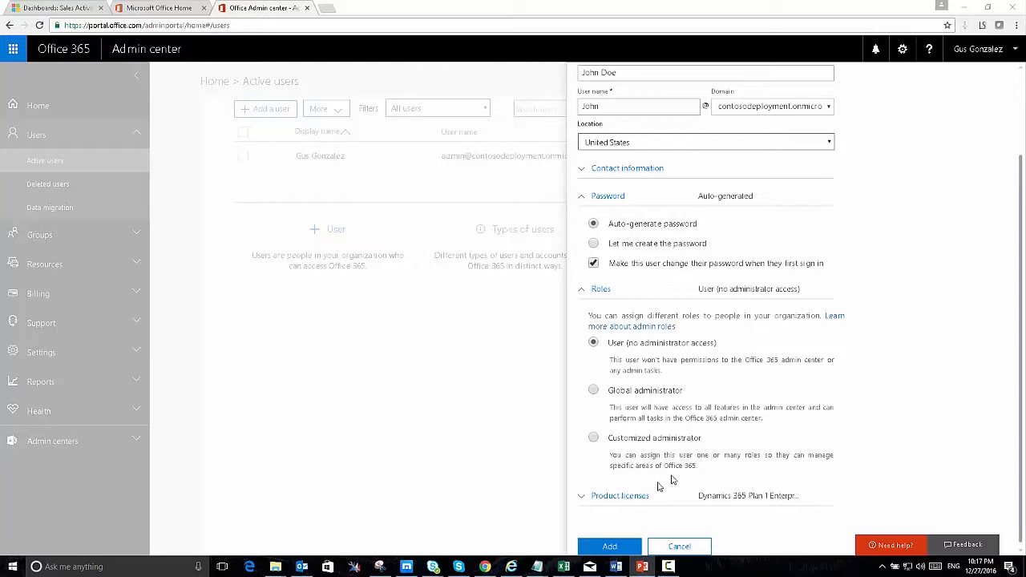
Confirm the Dynamics 365 Plan 1 Enterprise Edition license is On and add the user.
{"action": "left_click", "coordinate": [629, 497]}
{"action": "scroll", "coordinate": [916, 406], "scroll_direction": "down", "scroll_amount": 2}
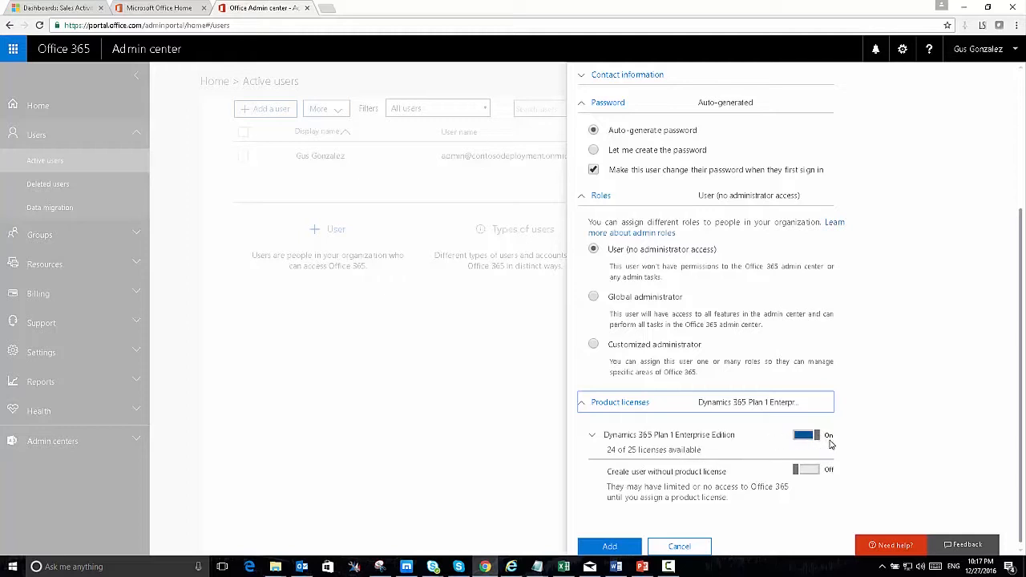
{"action": "left_click", "coordinate": [614, 546]}
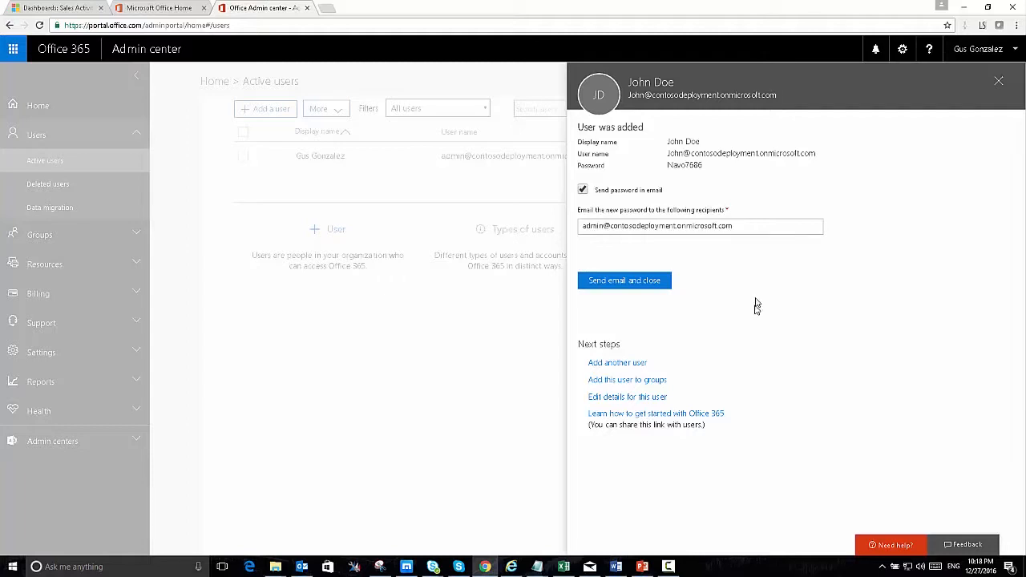
Email the generated password, then close the admin center browser tab.
{"action": "left_click", "coordinate": [656, 283]}
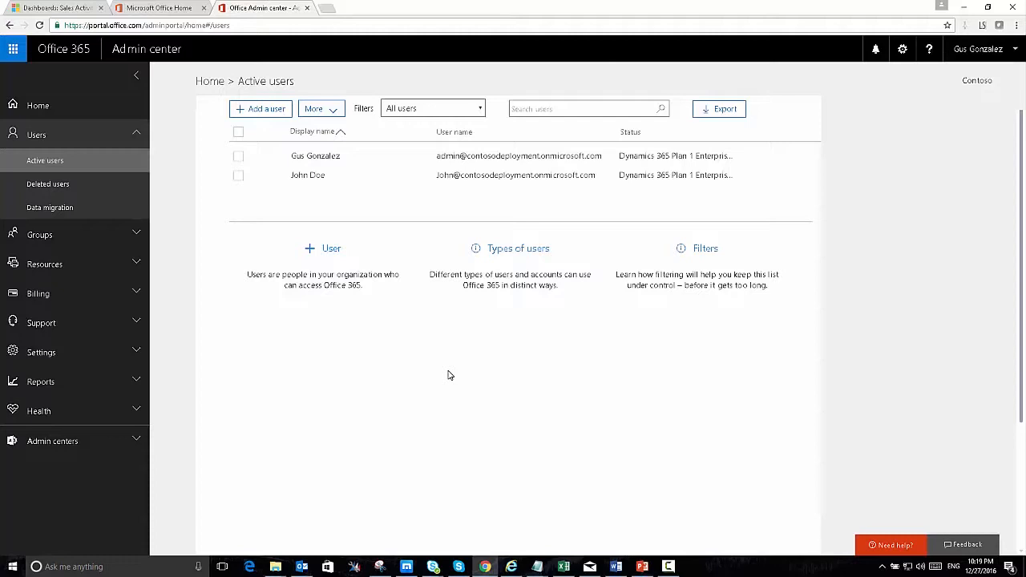
{"action": "left_click", "coordinate": [307, 8]}
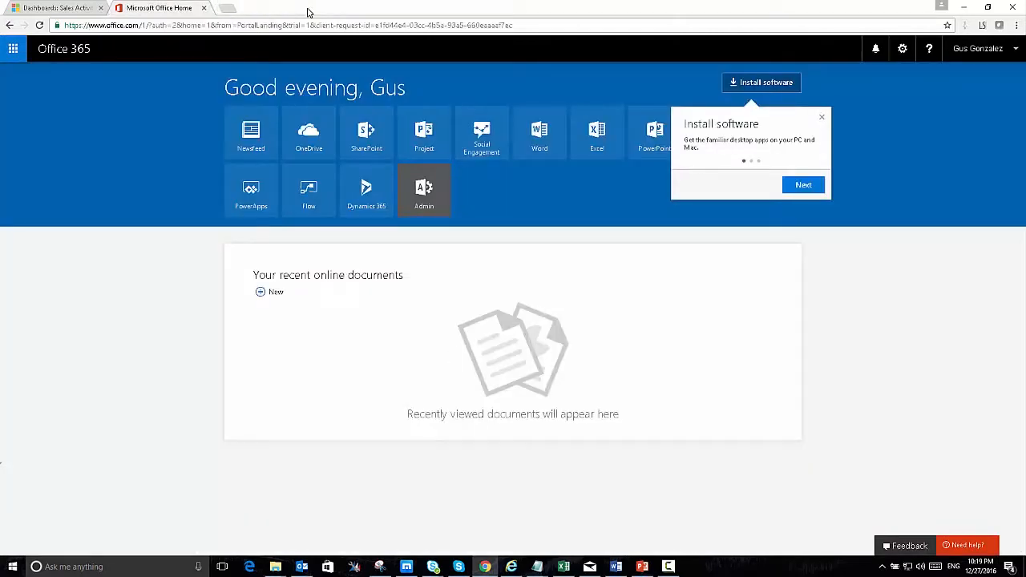
In Dynamics 365, go to Settings > Security > Users and select the new user in Enabled Users.
{"action": "left_click", "coordinate": [205, 8]}
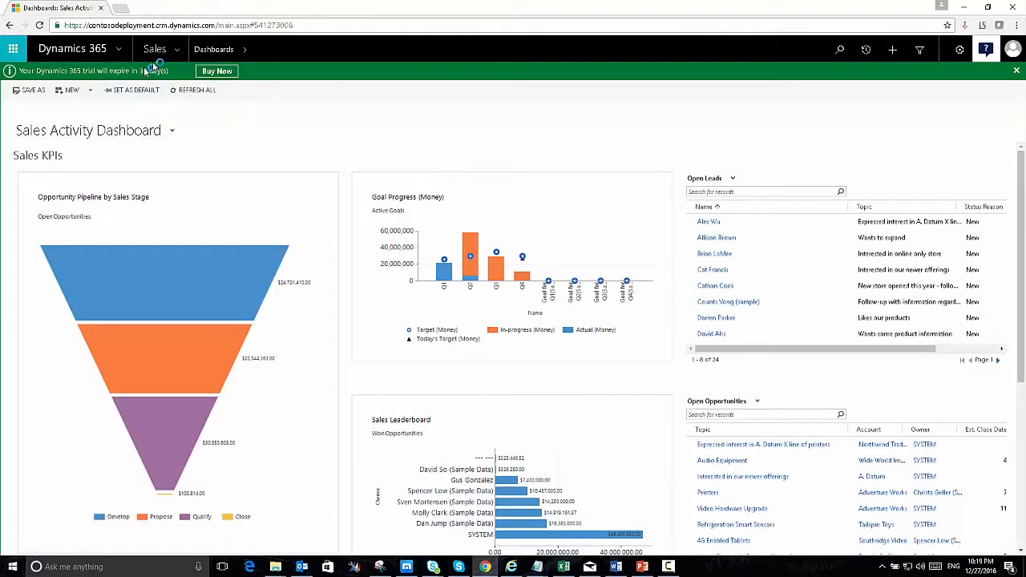
{"action": "left_click", "coordinate": [179, 53]}
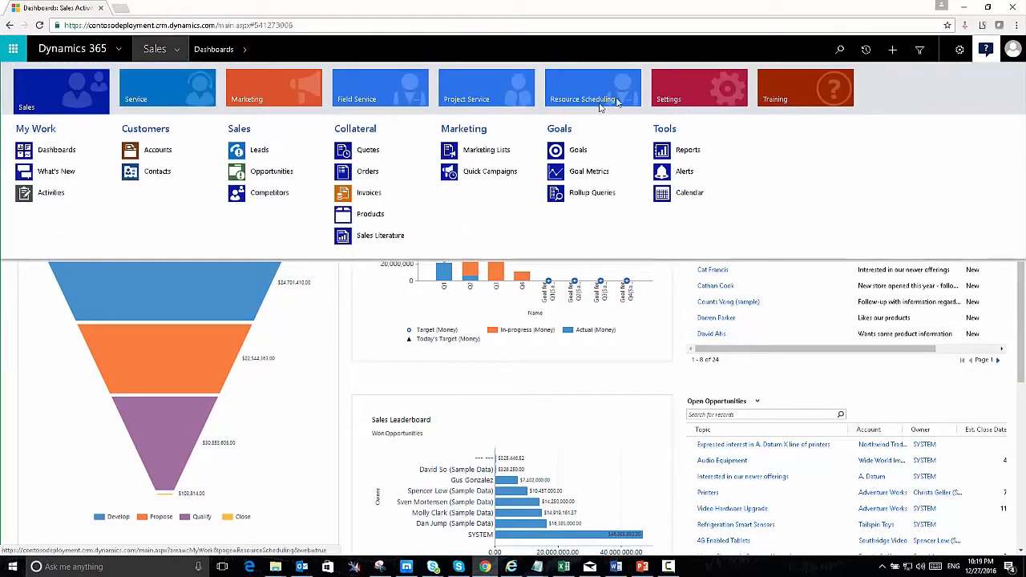
{"action": "left_click", "coordinate": [685, 83]}
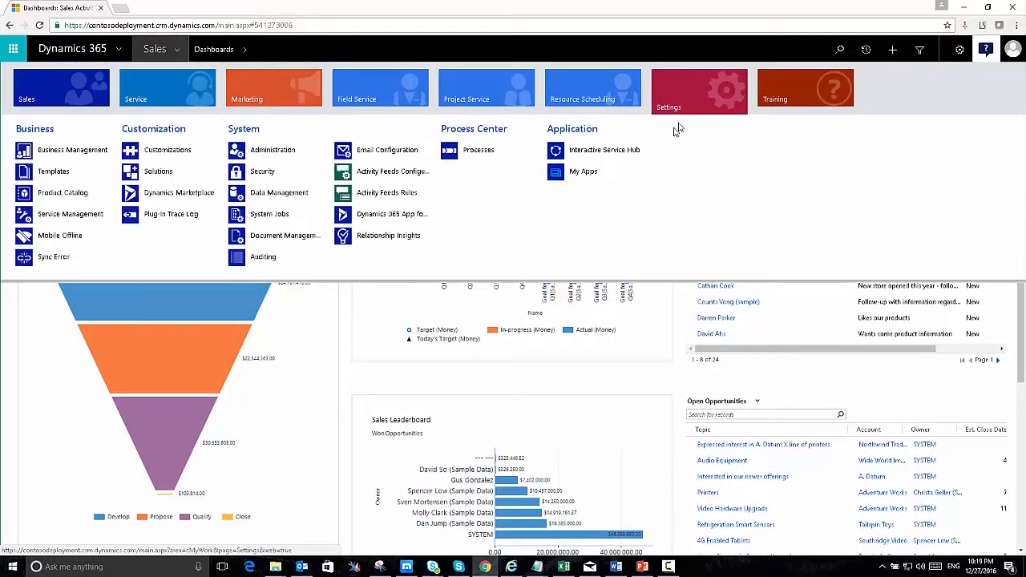
{"action": "left_click", "coordinate": [259, 173]}
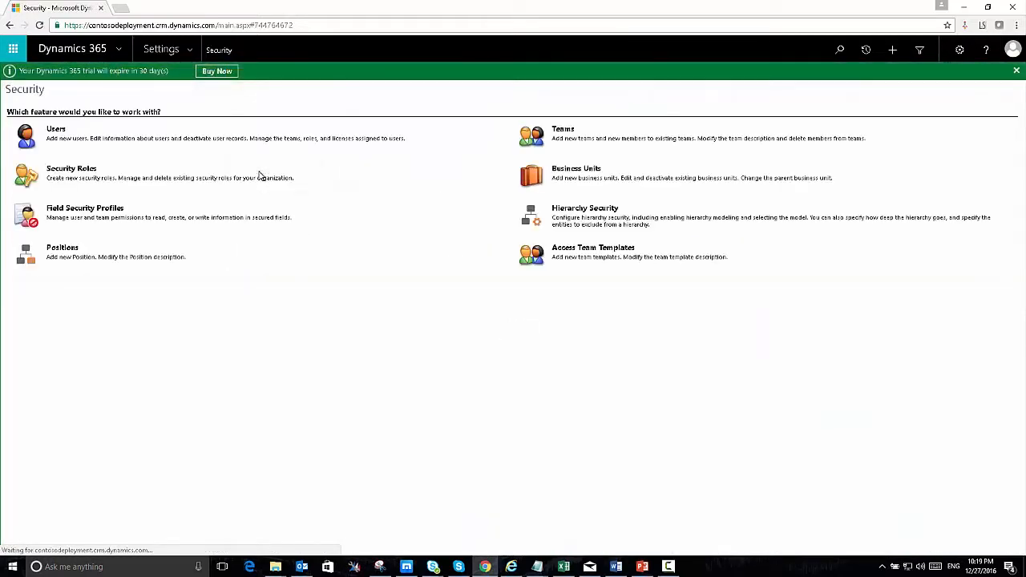
{"action": "left_click", "coordinate": [56, 130]}
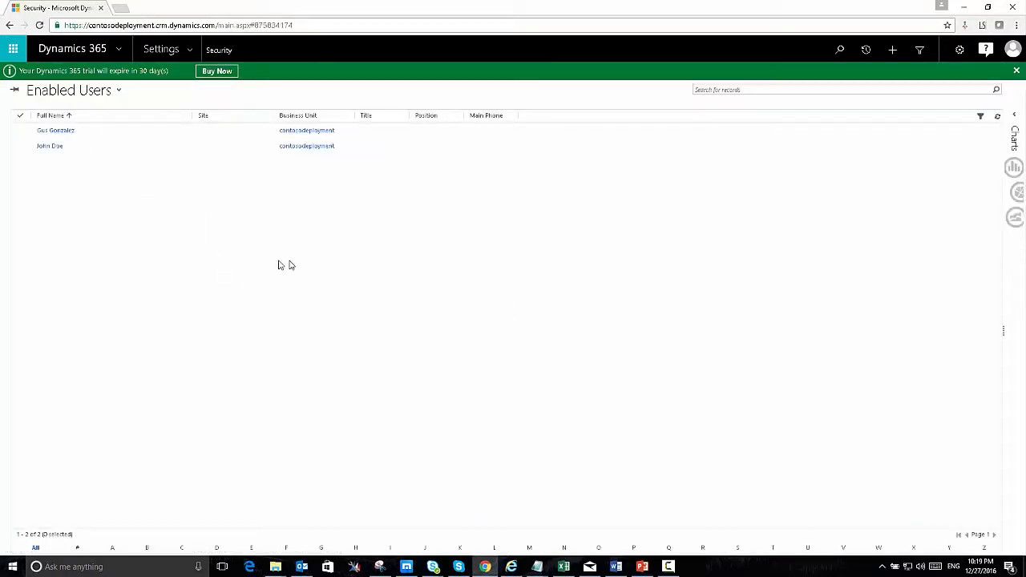
{"action": "left_click", "coordinate": [103, 181]}
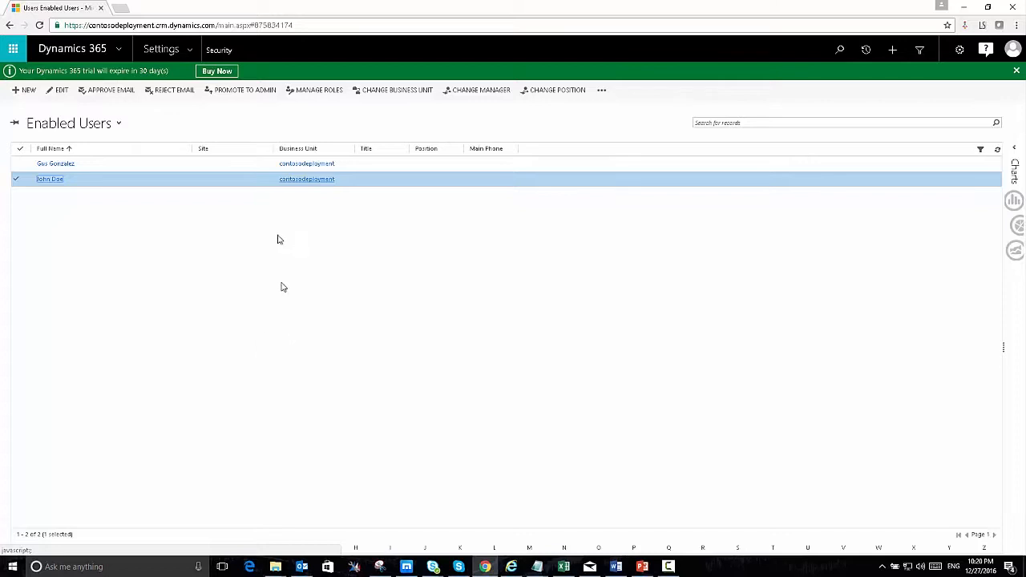
Assign the Salesperson security role to the selected user via Manage Roles.
{"action": "left_click", "coordinate": [316, 94]}
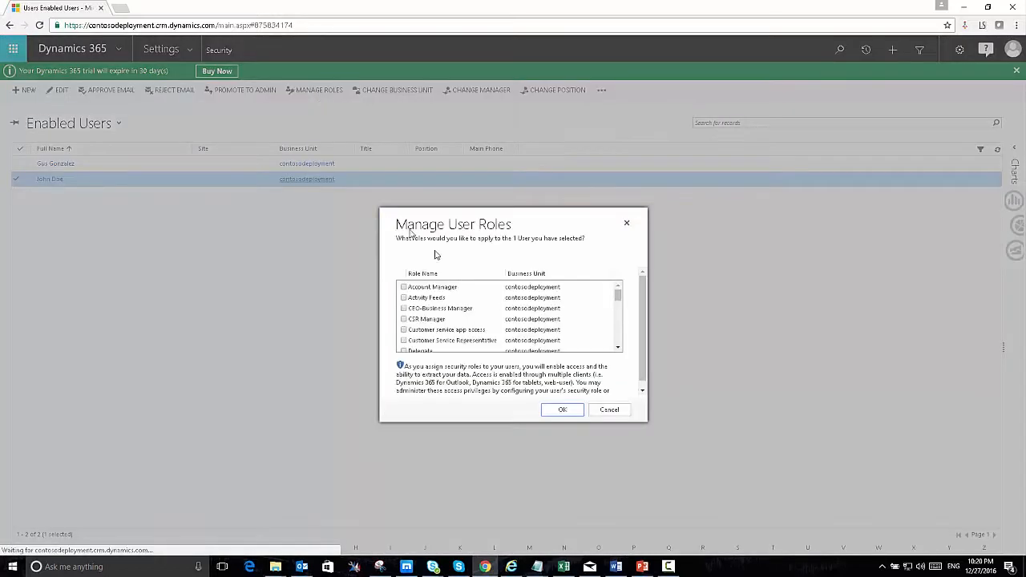
{"action": "left_click_drag", "start_coordinate": [620, 297], "coordinate": [618, 336]}
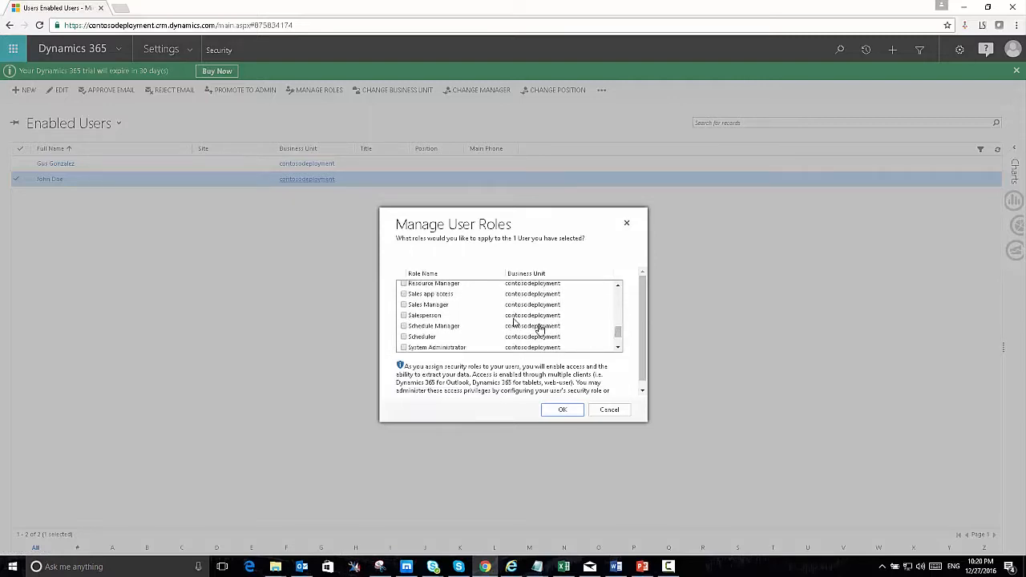
{"action": "left_click", "coordinate": [404, 316]}
{"action": "left_click", "coordinate": [563, 411]}
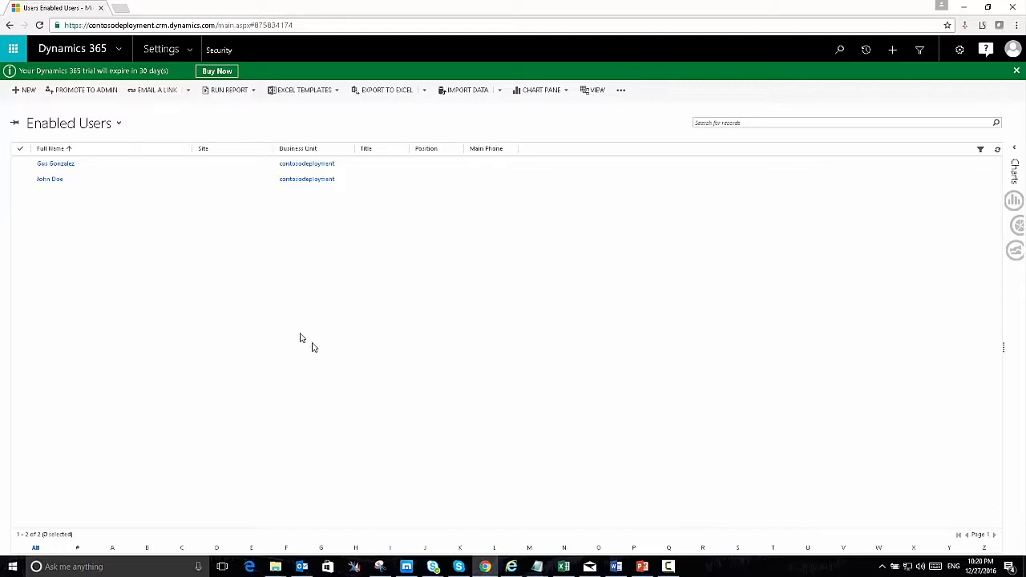
{"action": "left_click", "coordinate": [160, 181]}
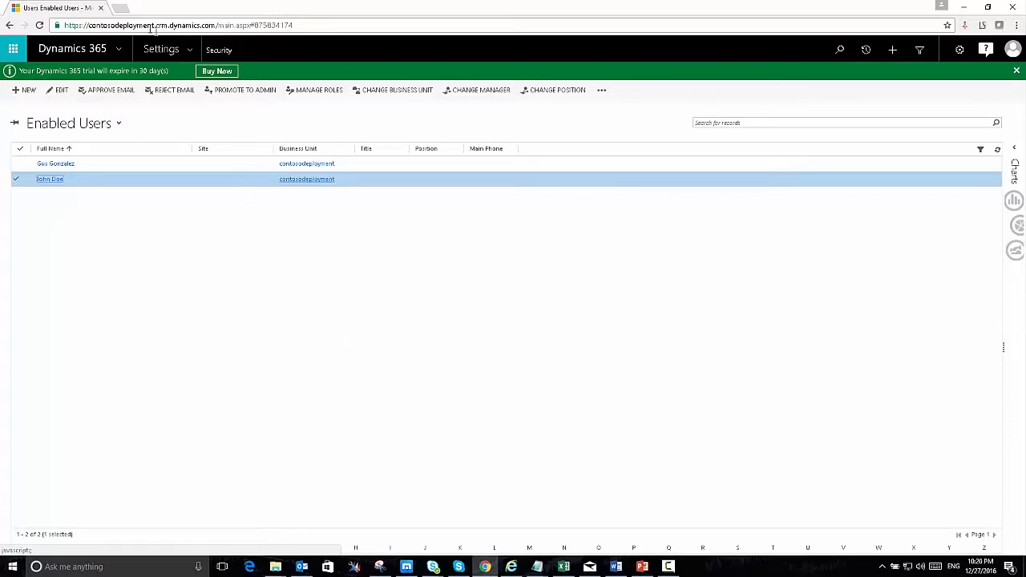
Open portal.office.com in a new tab, go to Admin > Active users, and open the new user.
{"action": "left_click", "coordinate": [122, 8]}
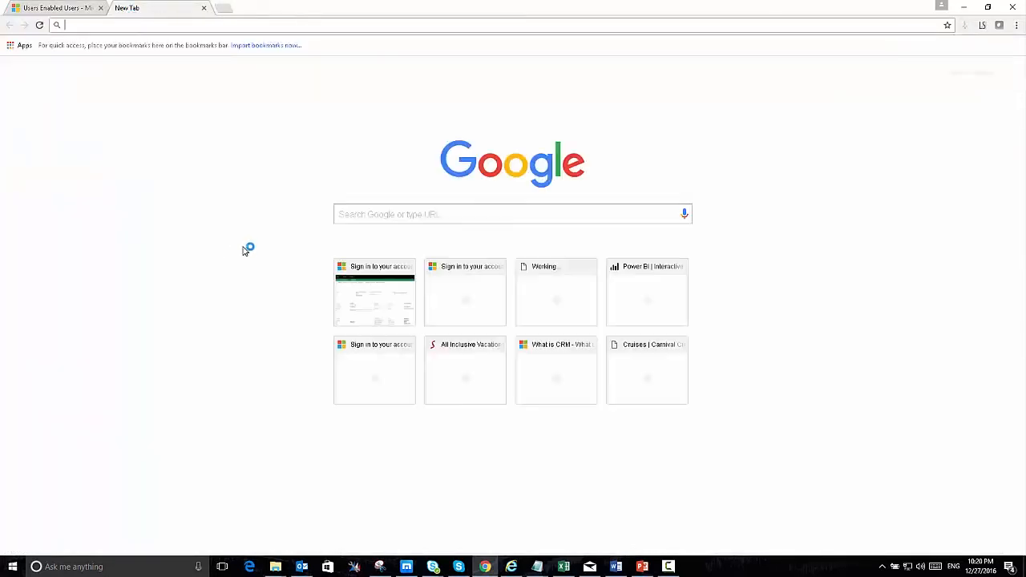
{"action": "type", "text": "portal"}
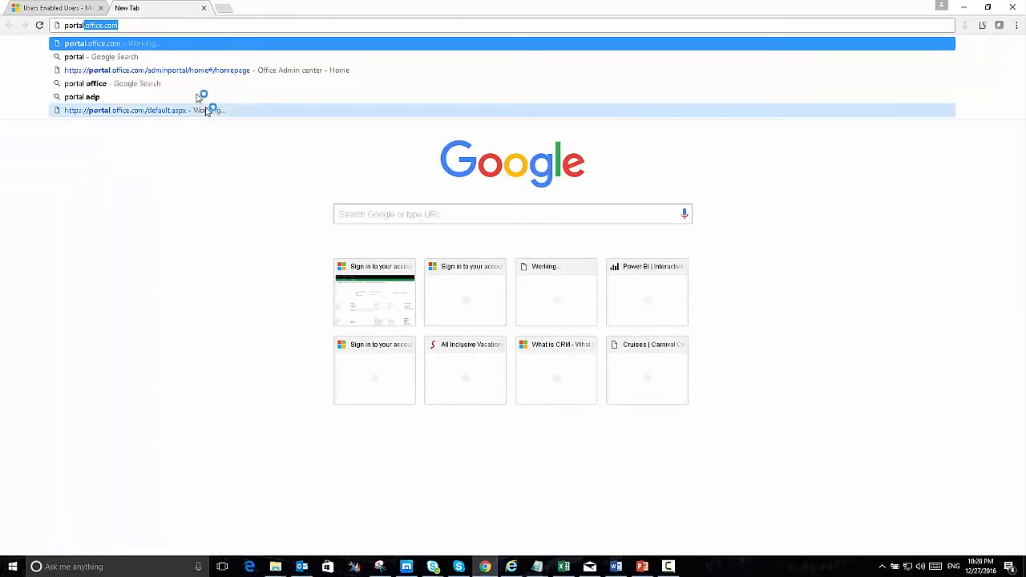
{"action": "left_click", "coordinate": [184, 44]}
{"action": "left_click", "coordinate": [445, 199]}
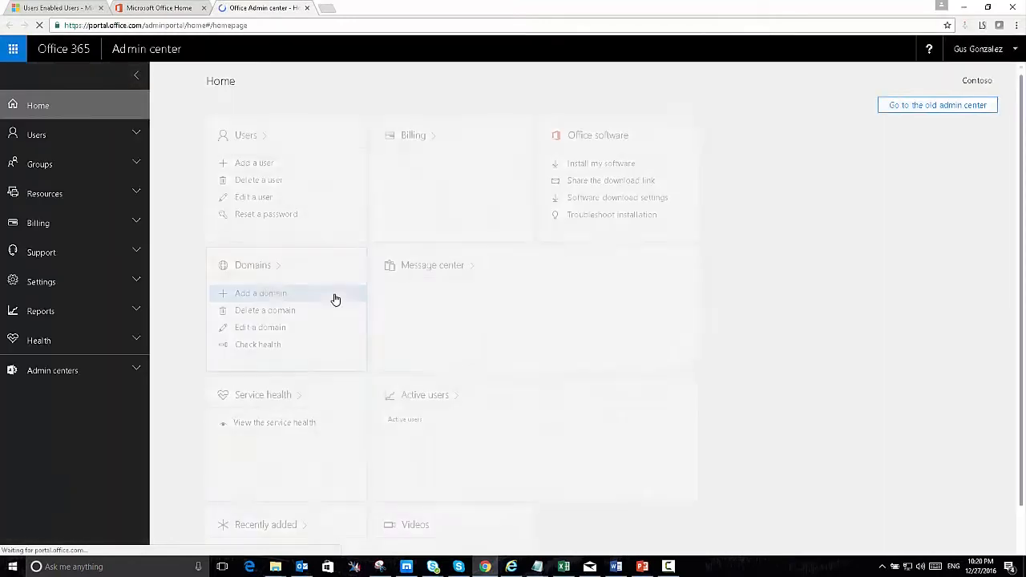
{"action": "left_click", "coordinate": [81, 134]}
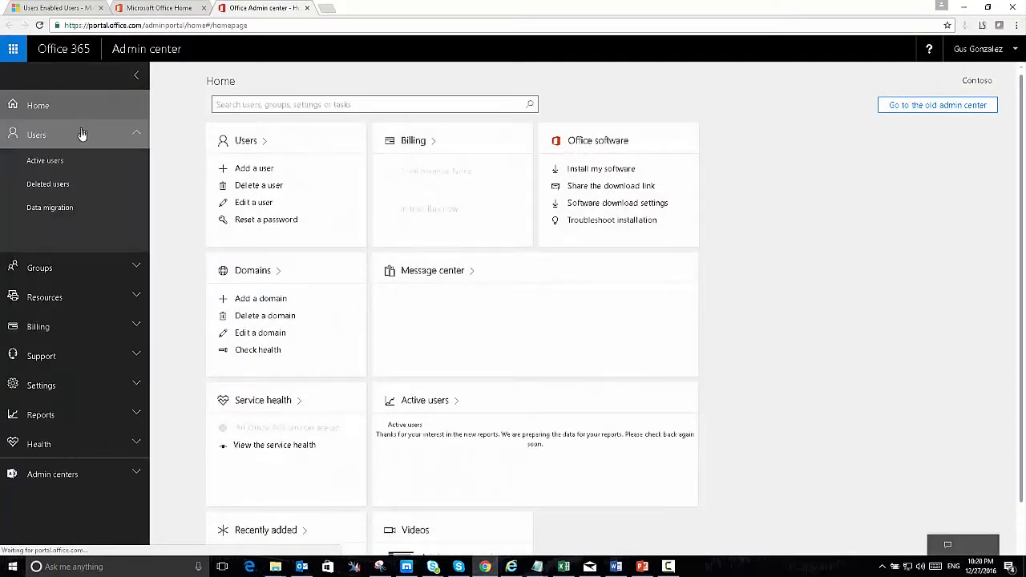
{"action": "left_click", "coordinate": [56, 161]}
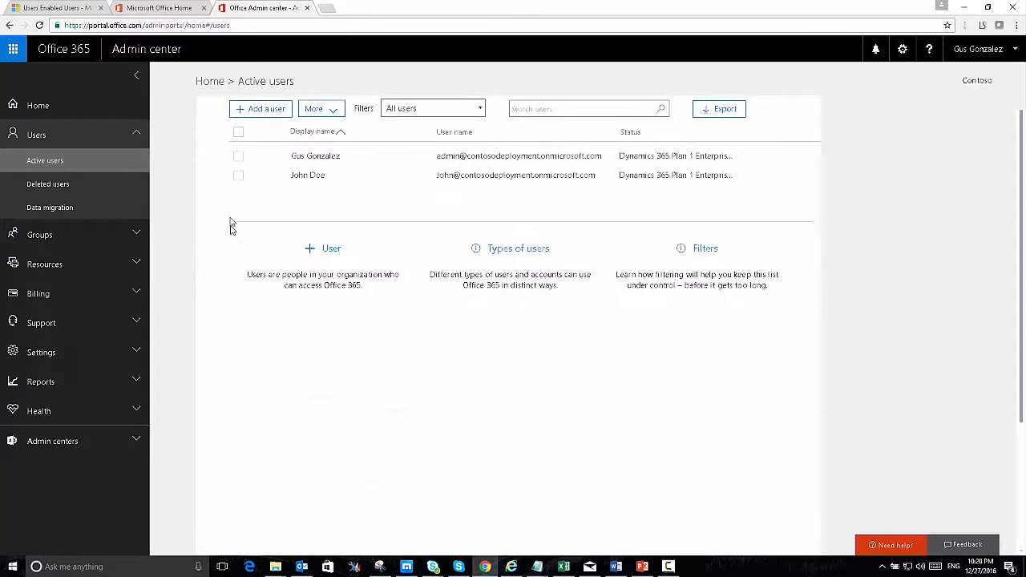
{"action": "left_click", "coordinate": [238, 176]}
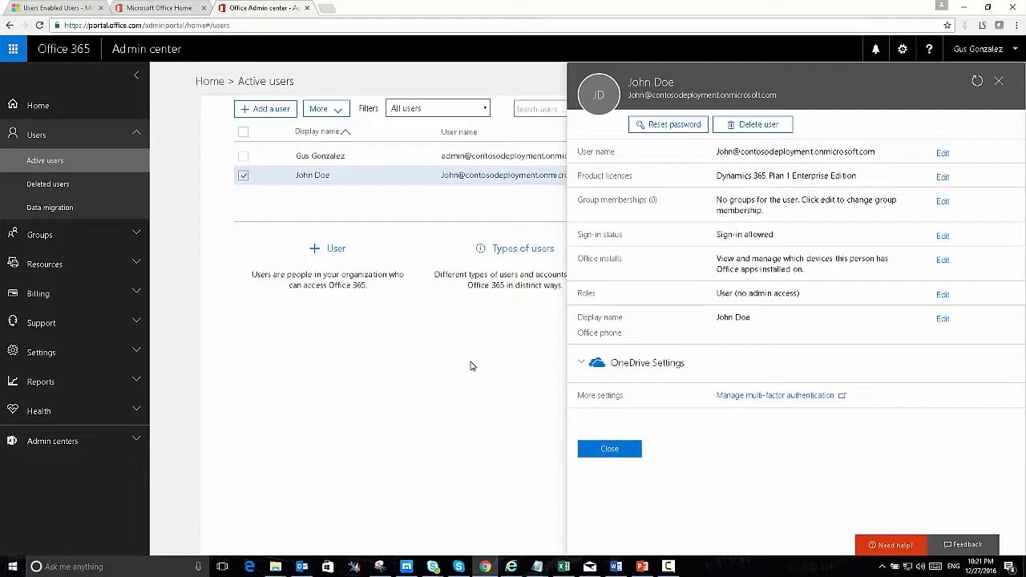
Switch off the user's Dynamics 365 Plan 1 Enterprise Edition license, save, and close both panels.
{"action": "left_click", "coordinate": [941, 178]}
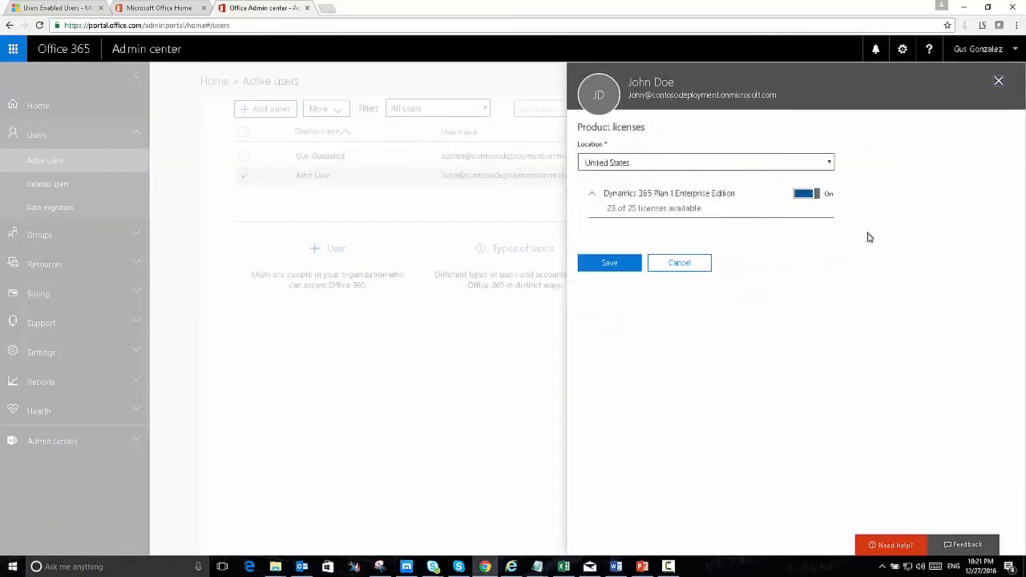
{"action": "left_click", "coordinate": [812, 195]}
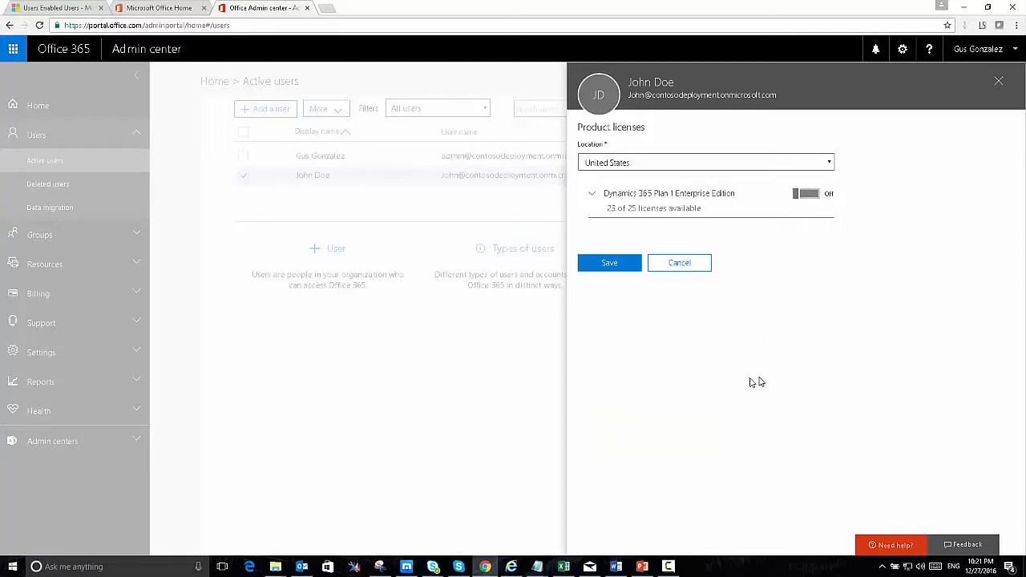
{"action": "left_click", "coordinate": [623, 265]}
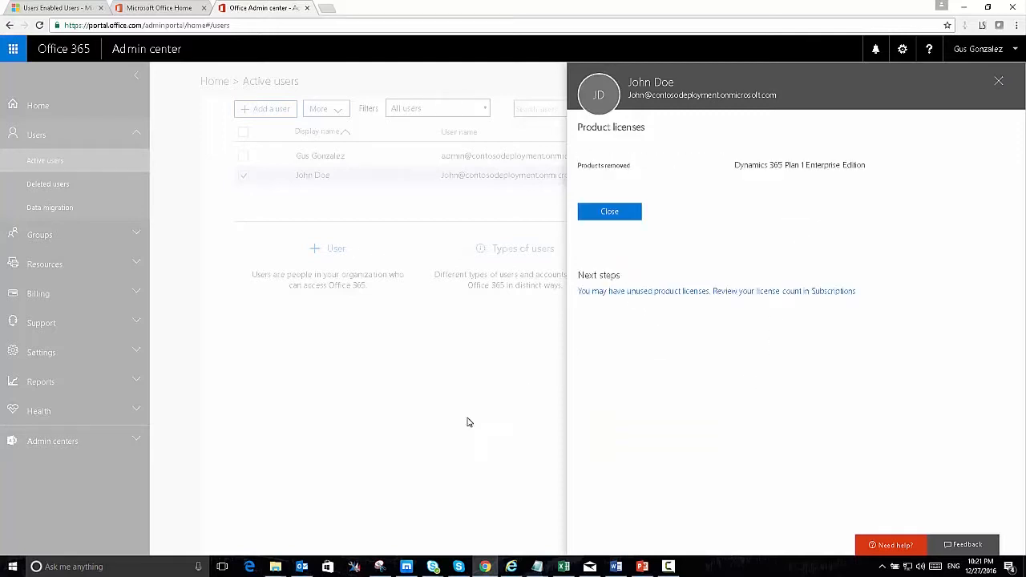
{"action": "left_click", "coordinate": [608, 211]}
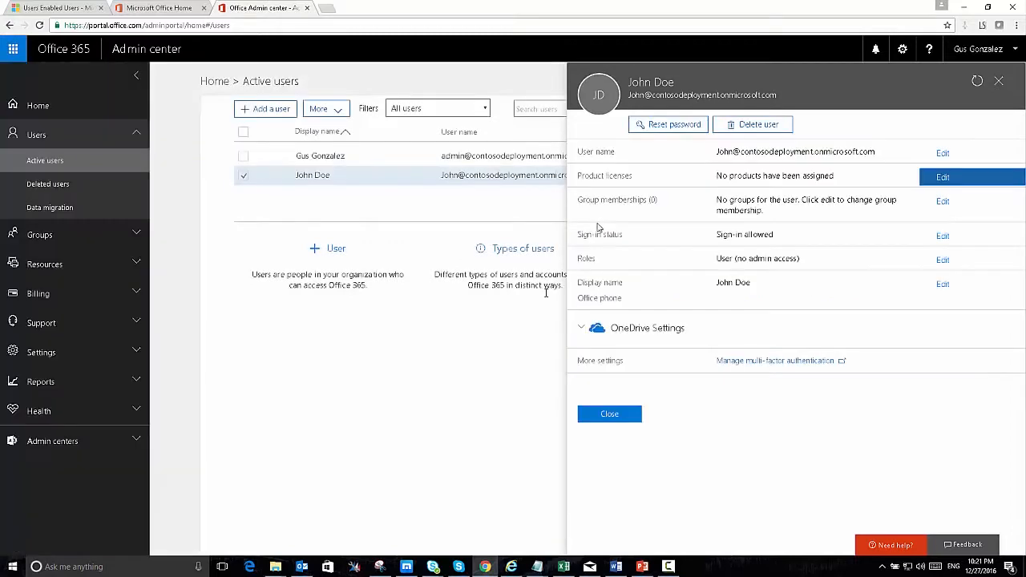
{"action": "left_click", "coordinate": [603, 416]}
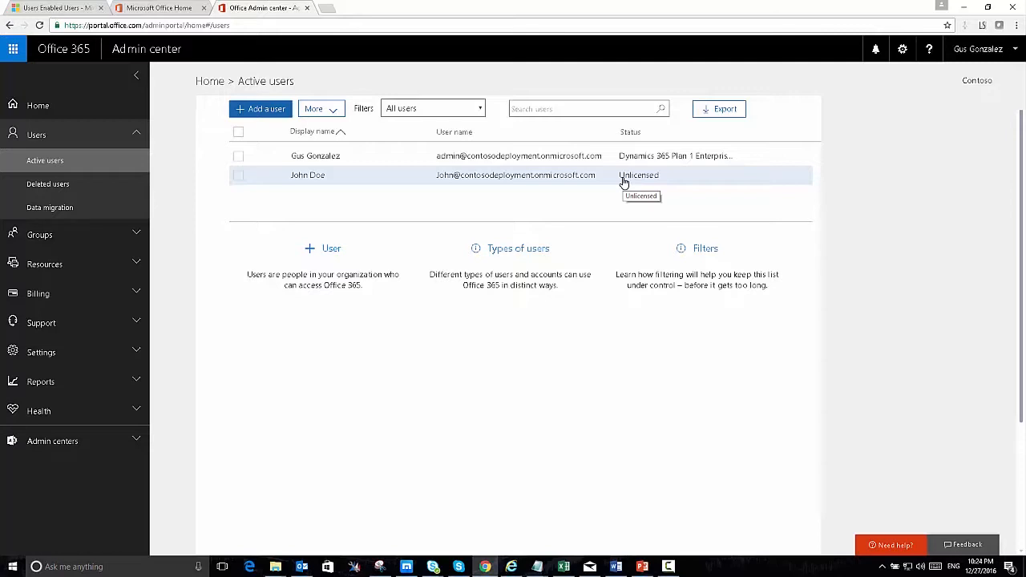
Back in Dynamics 365, refresh the Enabled Users grid so only the administrator is listed.
{"action": "left_click", "coordinate": [52, 8]}
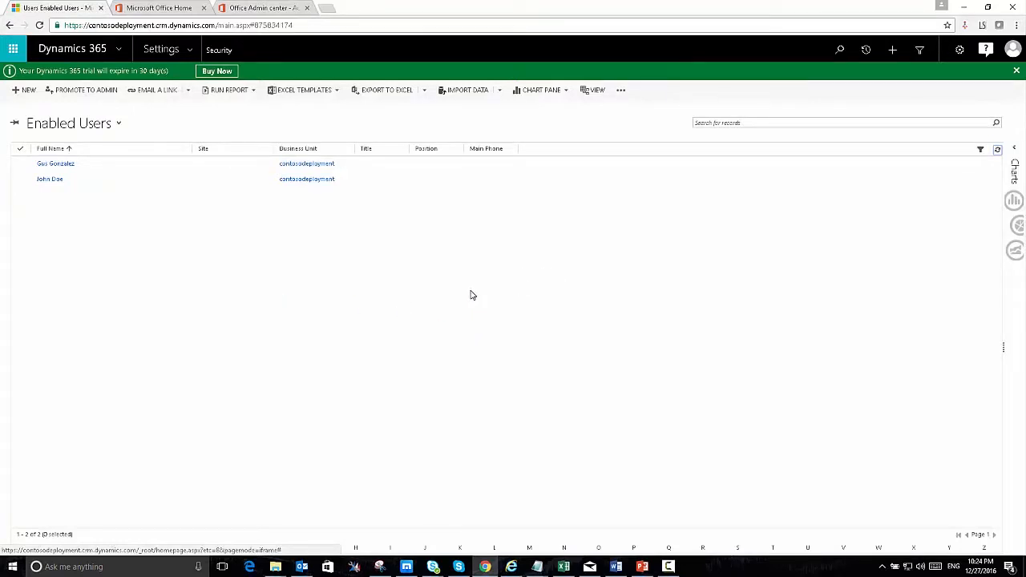
{"action": "left_click", "coordinate": [998, 150]}
{"action": "left_click", "coordinate": [117, 125]}
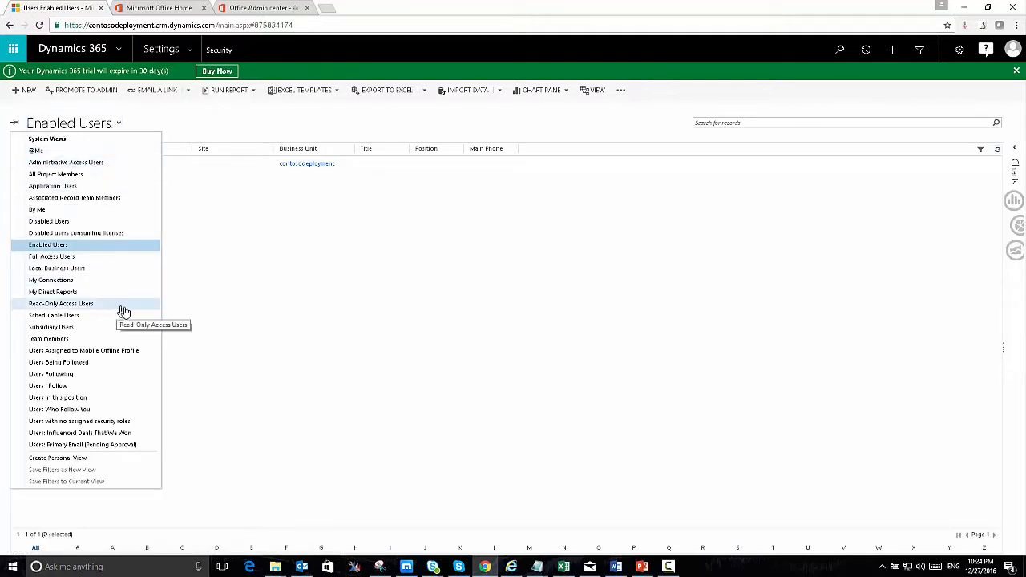
Find the new user in the 24-user Disabled Users view and confirm they still hold the Salesperson role.
{"action": "left_click", "coordinate": [54, 224]}
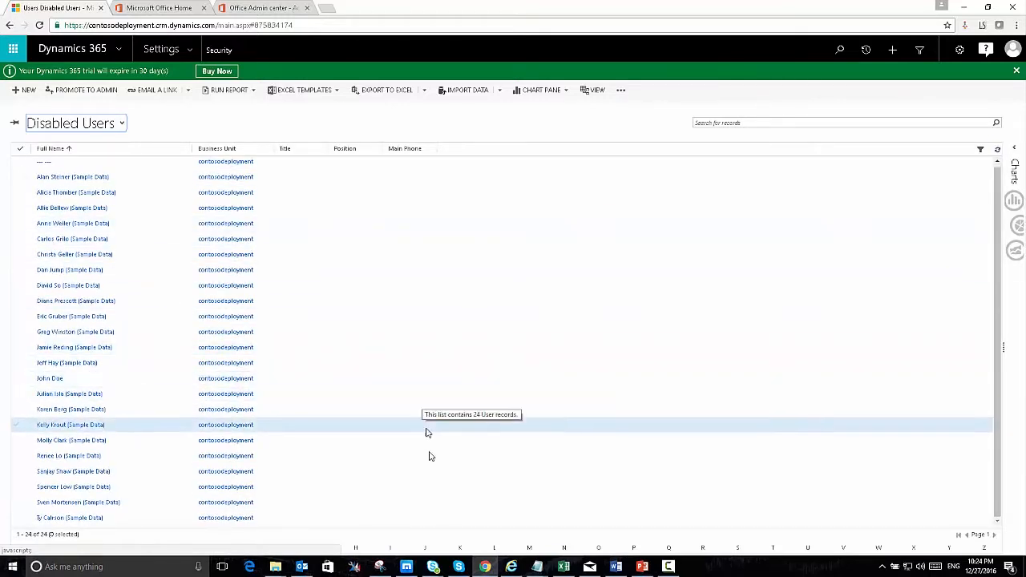
{"action": "left_click", "coordinate": [104, 379]}
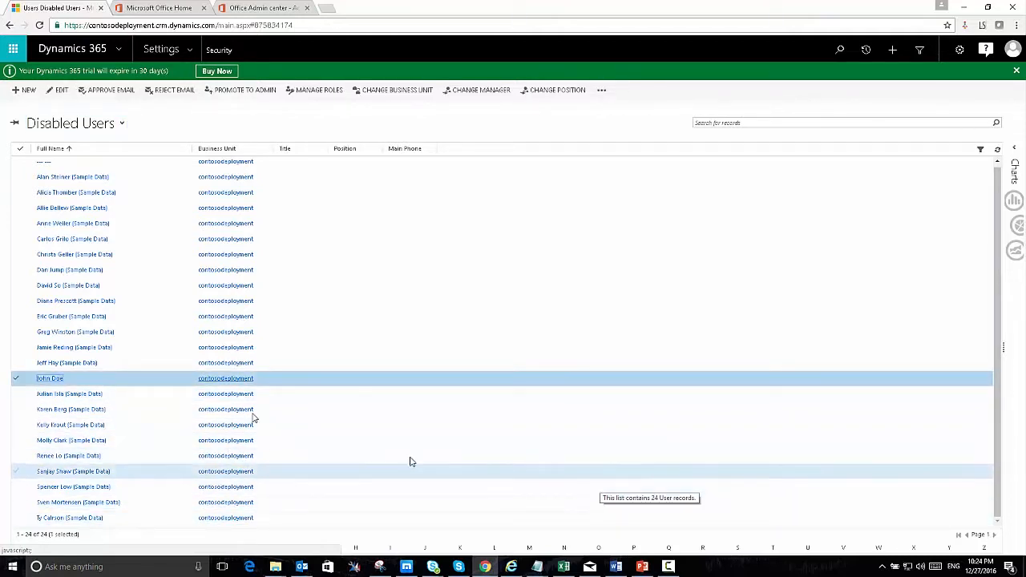
{"action": "left_click", "coordinate": [311, 91]}
{"action": "left_click_drag", "start_coordinate": [628, 294], "coordinate": [628, 328]}
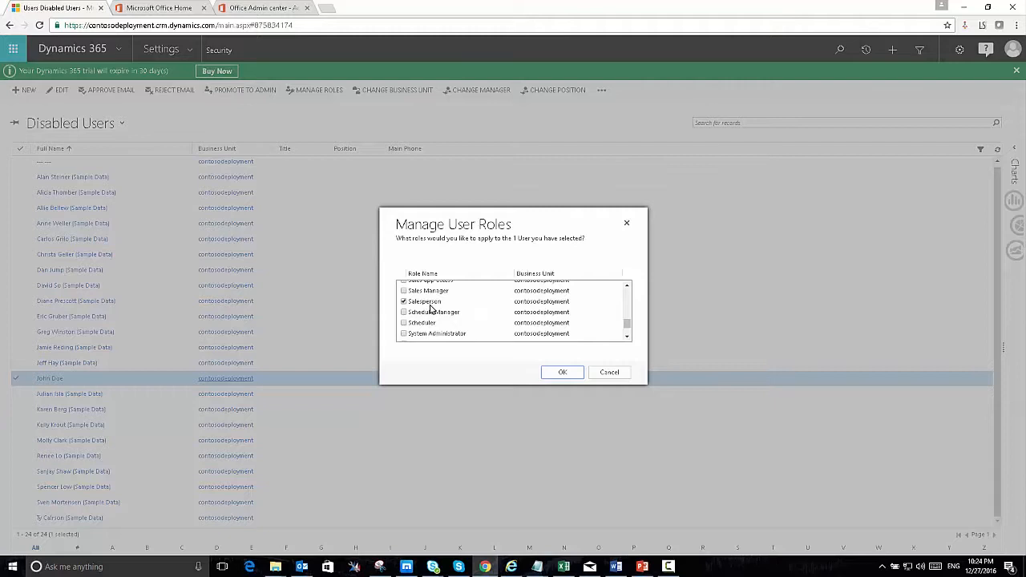
{"action": "left_click", "coordinate": [609, 372]}
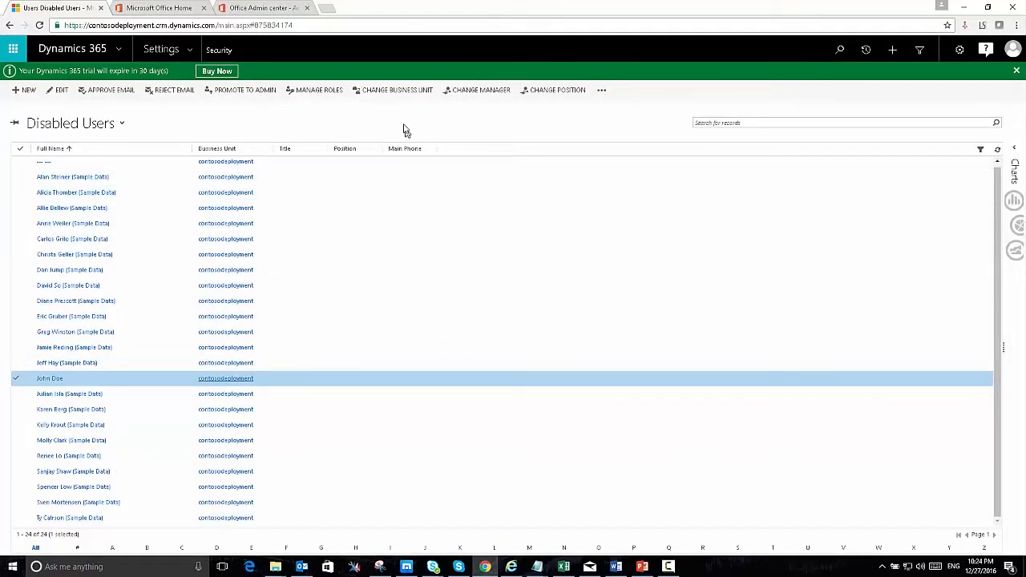
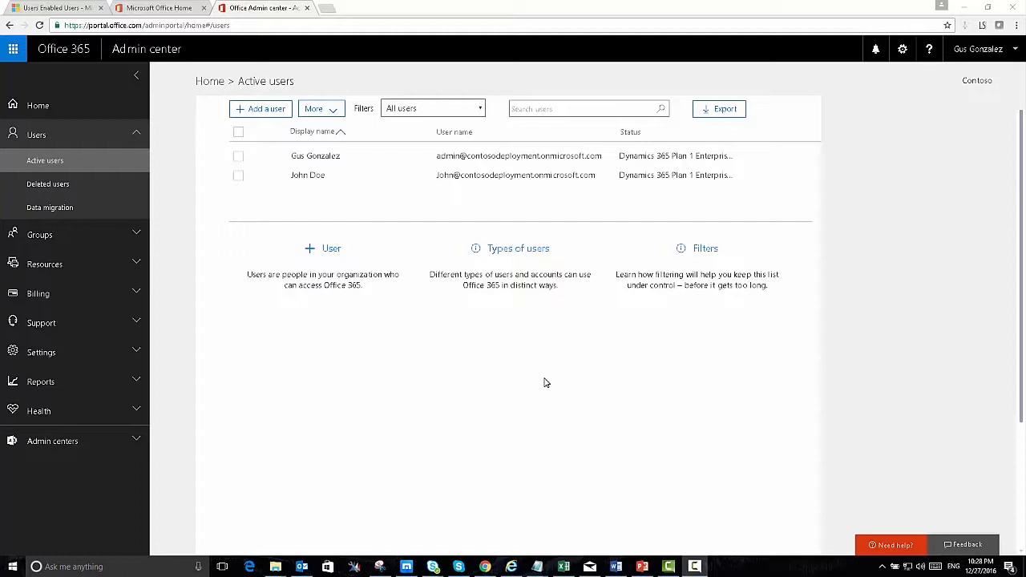
Start a new user with the user's first and last name, an auto-filled display name, and a user name.
{"action": "left_click", "coordinate": [255, 114]}
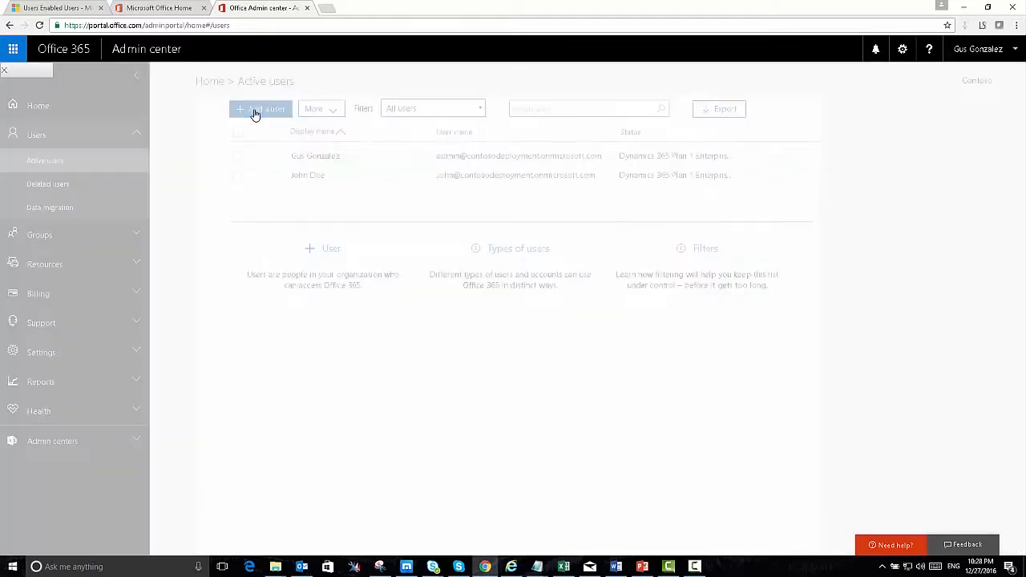
{"action": "left_click", "coordinate": [618, 138]}
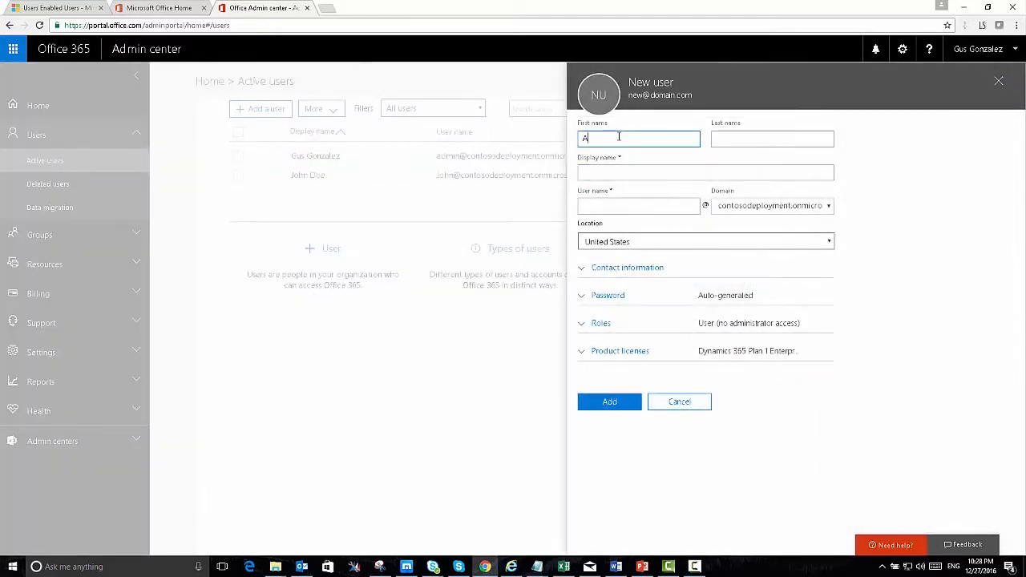
{"action": "key", "text": "Tab"}
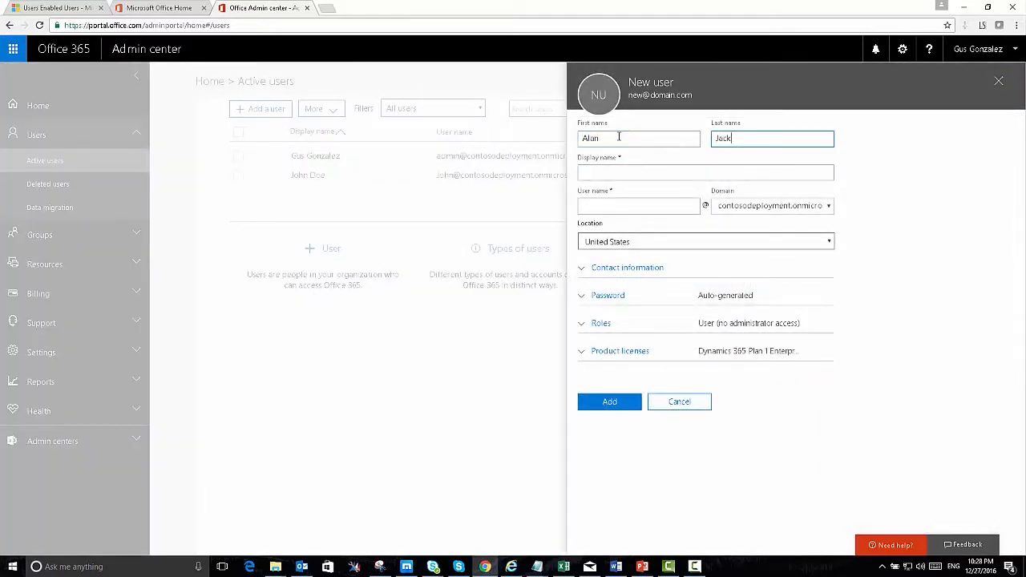
{"action": "left_click", "coordinate": [623, 206]}
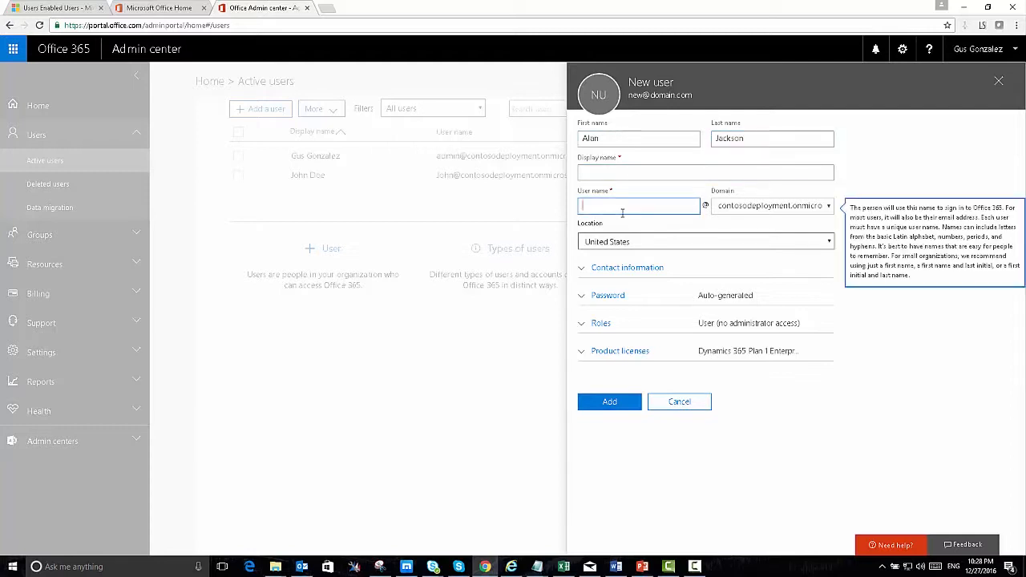
{"action": "left_click", "coordinate": [625, 178]}
{"action": "left_click", "coordinate": [618, 206]}
{"action": "type", "text": "Alan"}
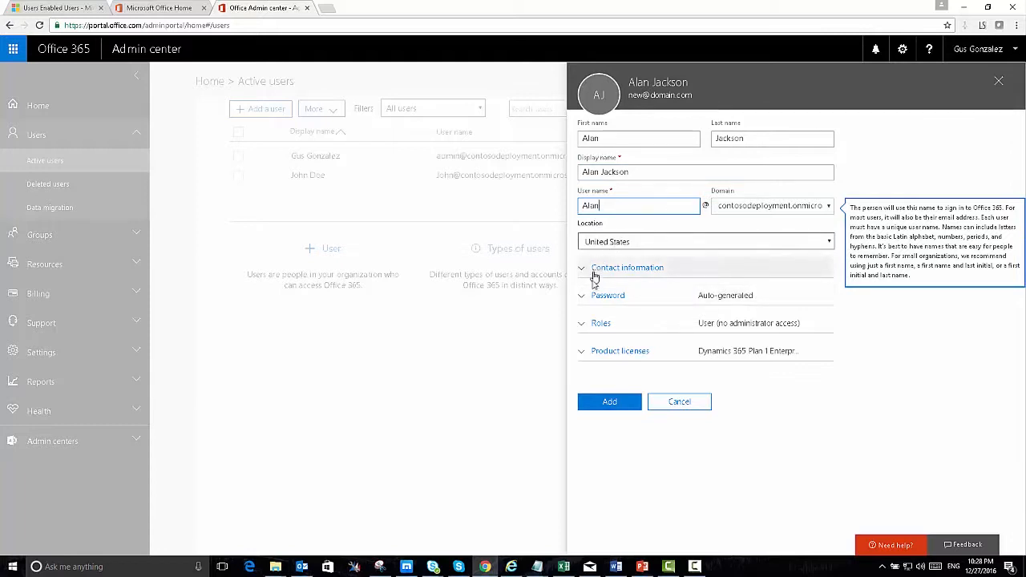
{"action": "left_click", "coordinate": [604, 324]}
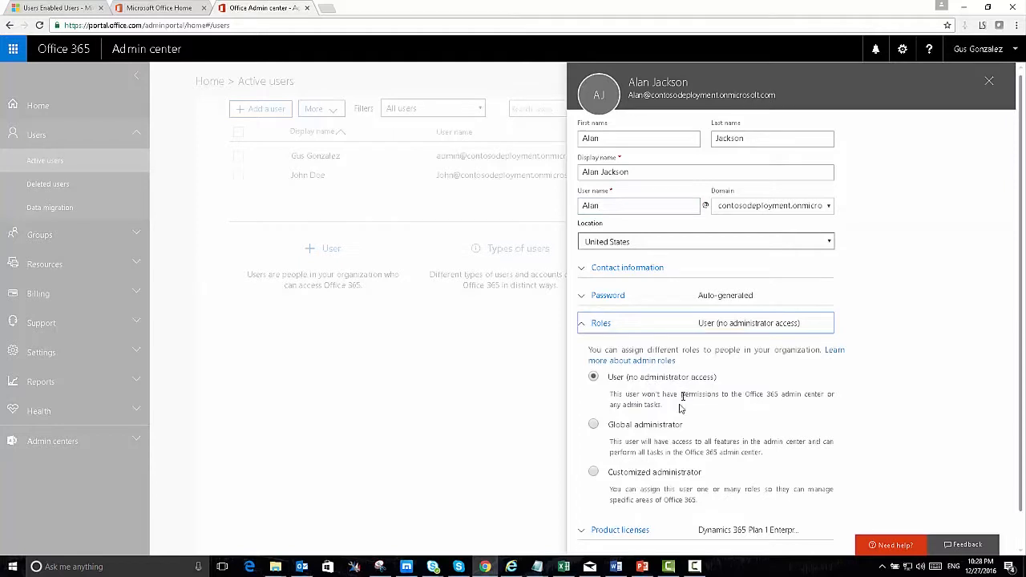
Briefly try Customized administrator with Password administrator, then settle on Global administrator.
{"action": "left_click", "coordinate": [594, 425]}
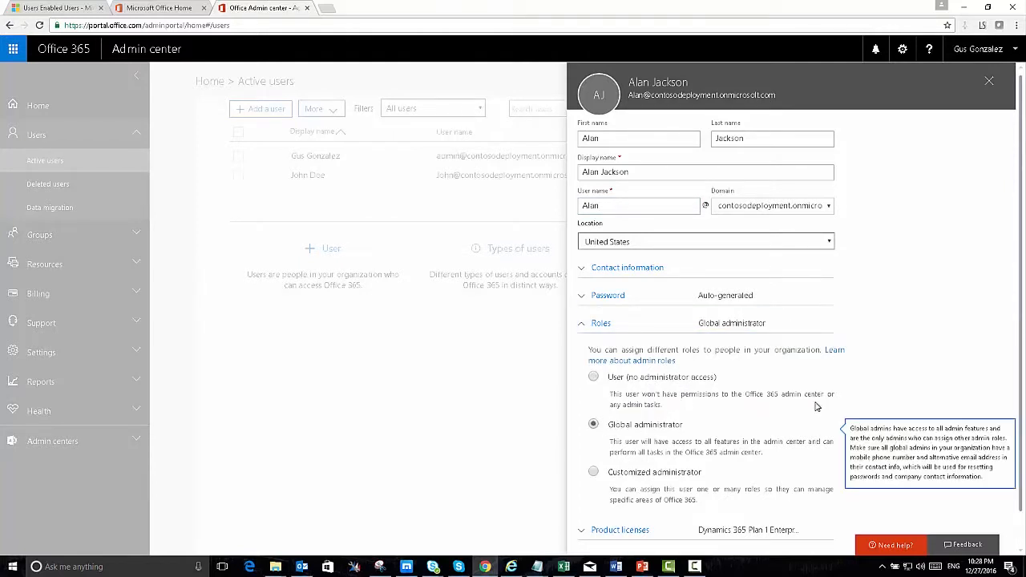
{"action": "scroll", "coordinate": [730, 438], "scroll_direction": "down", "scroll_amount": 1}
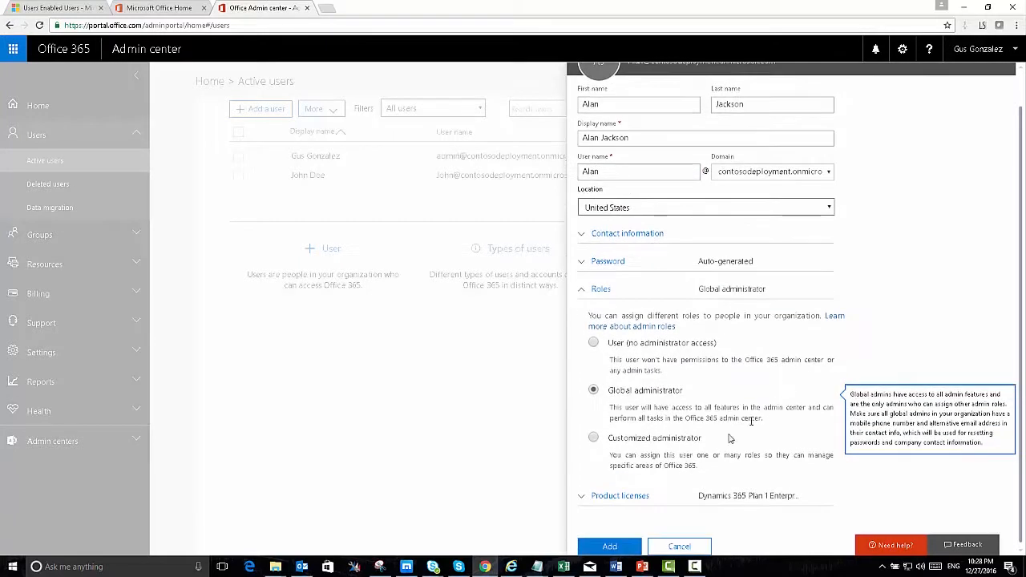
{"action": "left_click", "coordinate": [594, 438]}
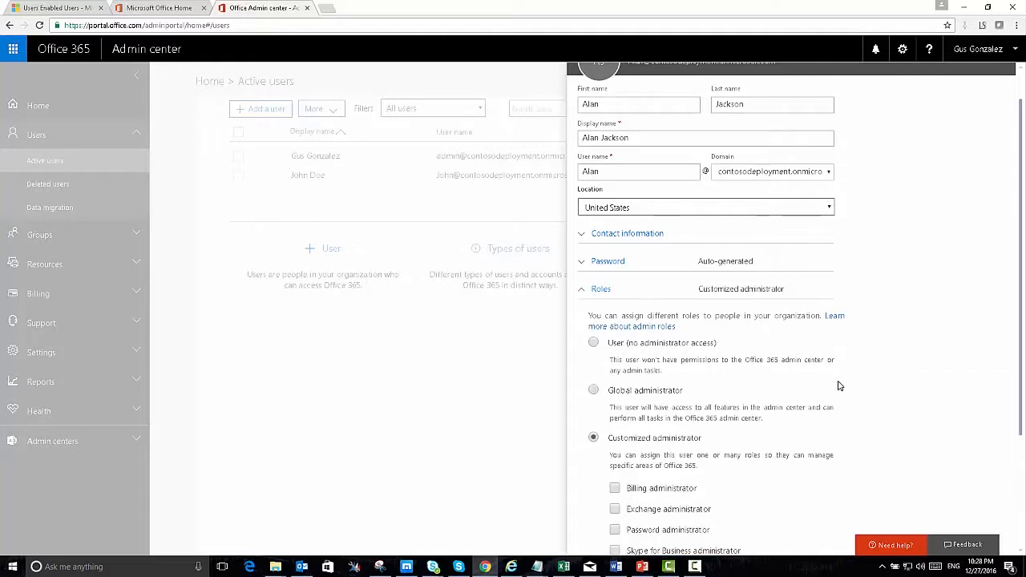
{"action": "scroll", "coordinate": [840, 386], "scroll_direction": "down", "scroll_amount": 3}
{"action": "scroll", "coordinate": [840, 386], "scroll_direction": "down", "scroll_amount": 1}
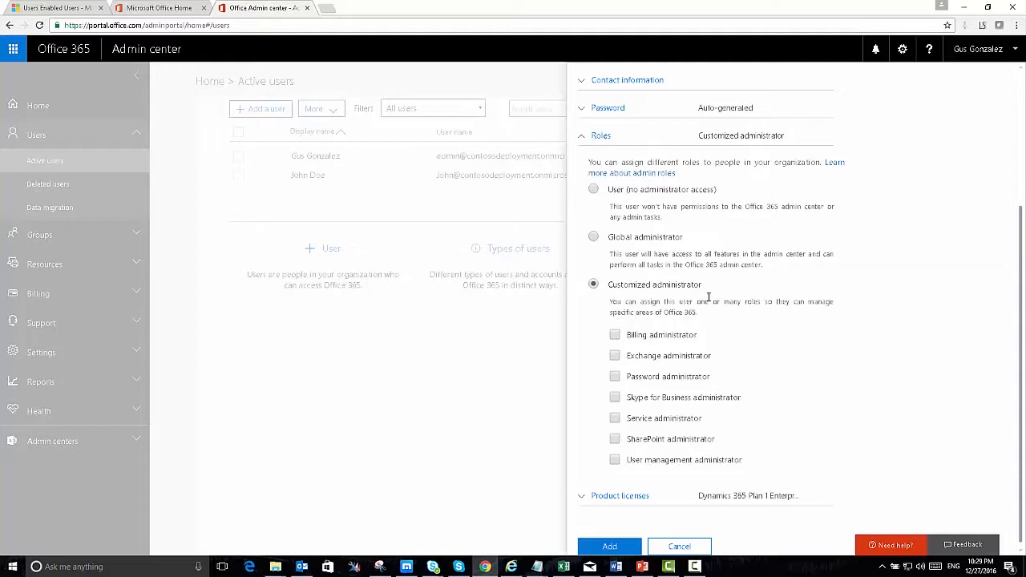
{"action": "left_click", "coordinate": [615, 376]}
{"action": "left_click", "coordinate": [615, 377]}
{"action": "left_click", "coordinate": [600, 239]}
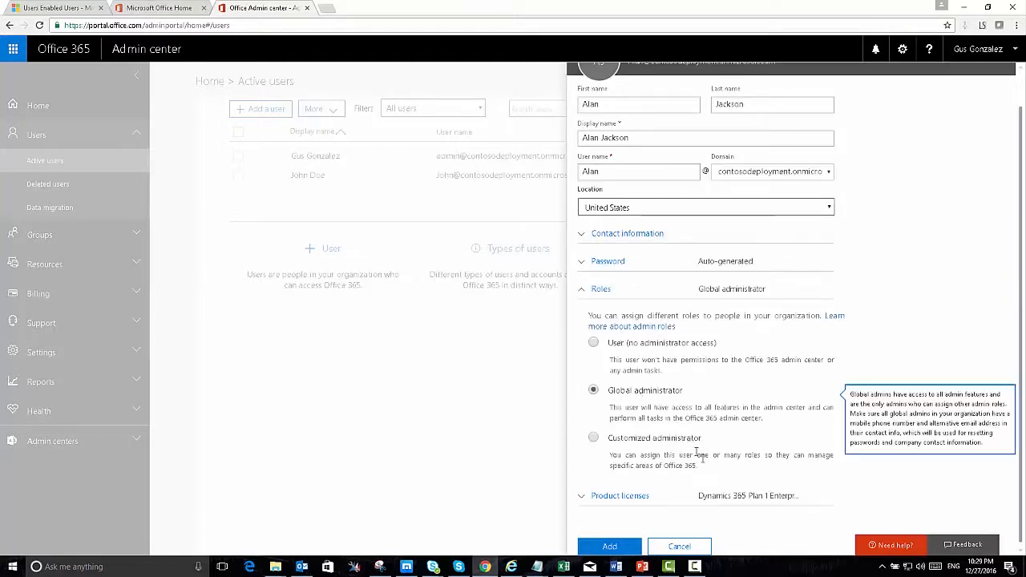
Turn the Dynamics 365 license off, allow creating the user without a product license, and add the user.
{"action": "left_click", "coordinate": [641, 497]}
{"action": "scroll", "coordinate": [893, 412], "scroll_direction": "down", "scroll_amount": 2}
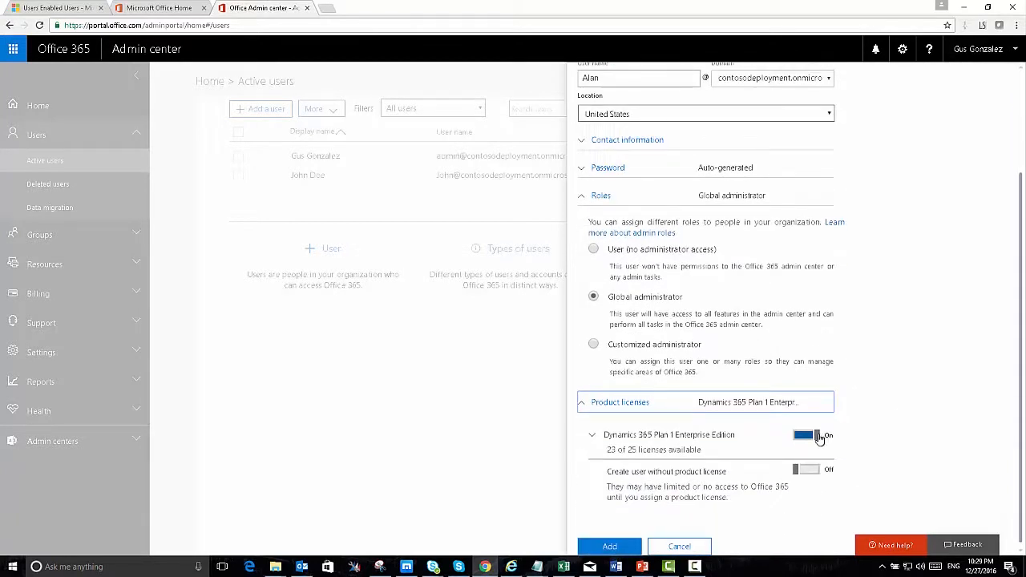
{"action": "left_click", "coordinate": [816, 436]}
{"action": "left_click", "coordinate": [800, 471]}
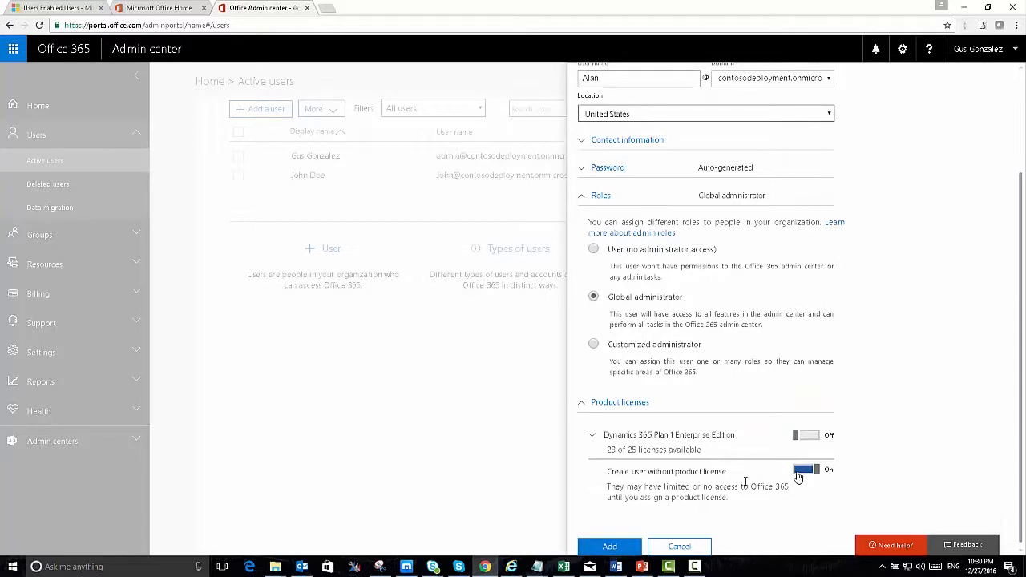
{"action": "left_click", "coordinate": [611, 546]}
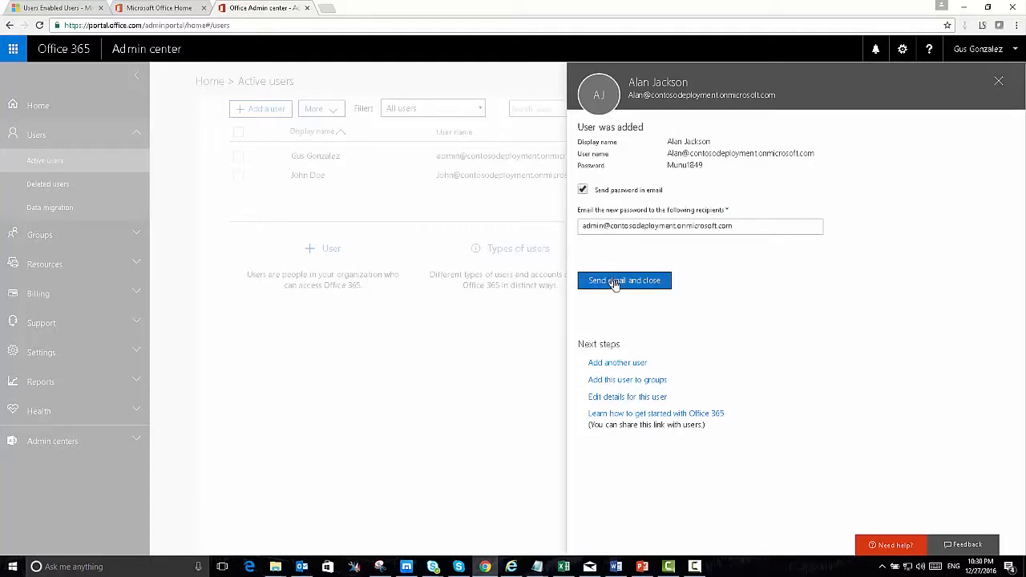
Close the confirmation and return to the Dynamics 365 Enabled Users list.
{"action": "left_click", "coordinate": [616, 286]}
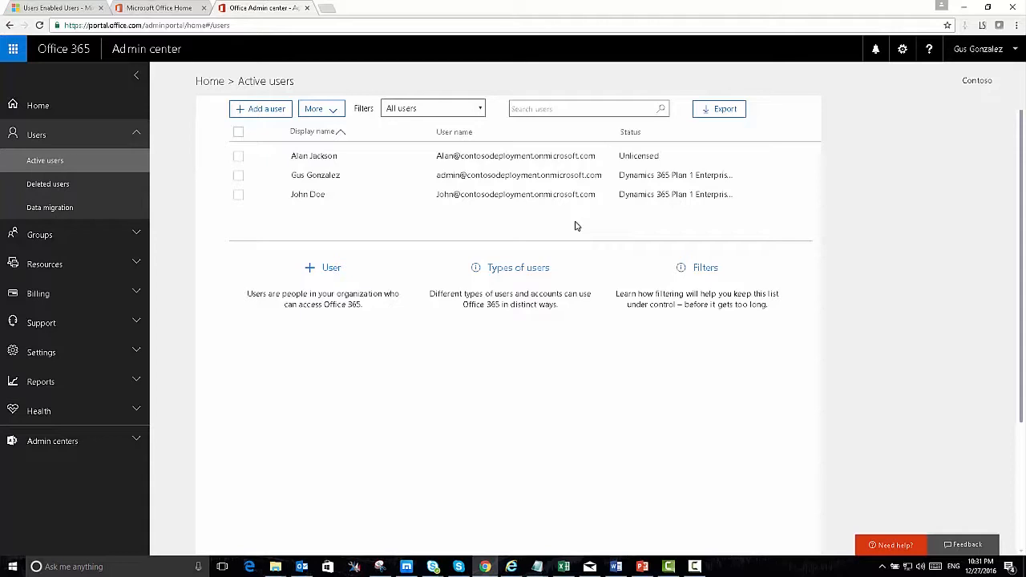
{"action": "left_click", "coordinate": [83, 9]}
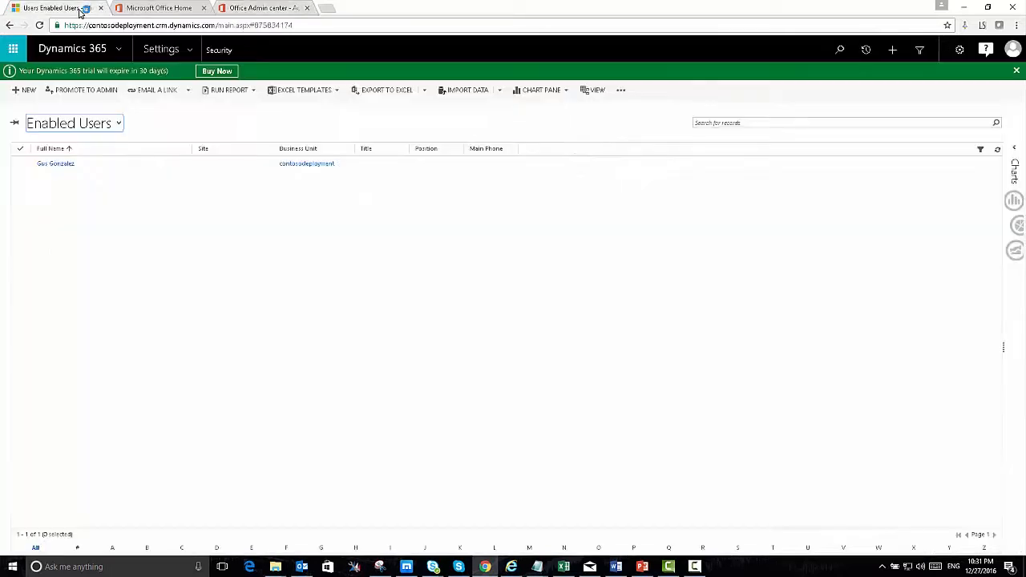
Refresh the Enabled Users grid until the new user appears, then open that user's record.
{"action": "left_click", "coordinate": [997, 150]}
{"action": "left_click", "coordinate": [998, 150]}
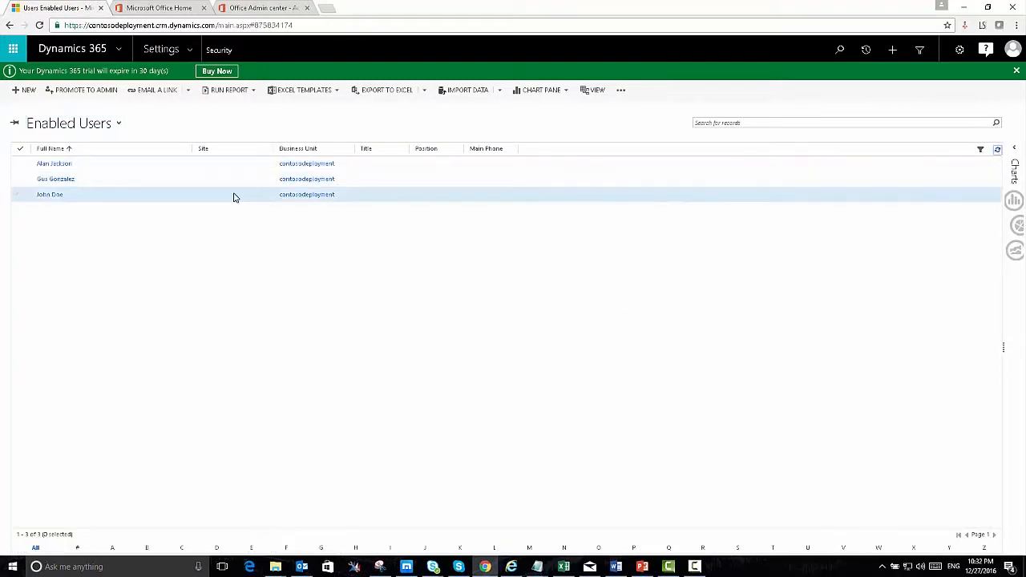
{"action": "left_click", "coordinate": [158, 170]}
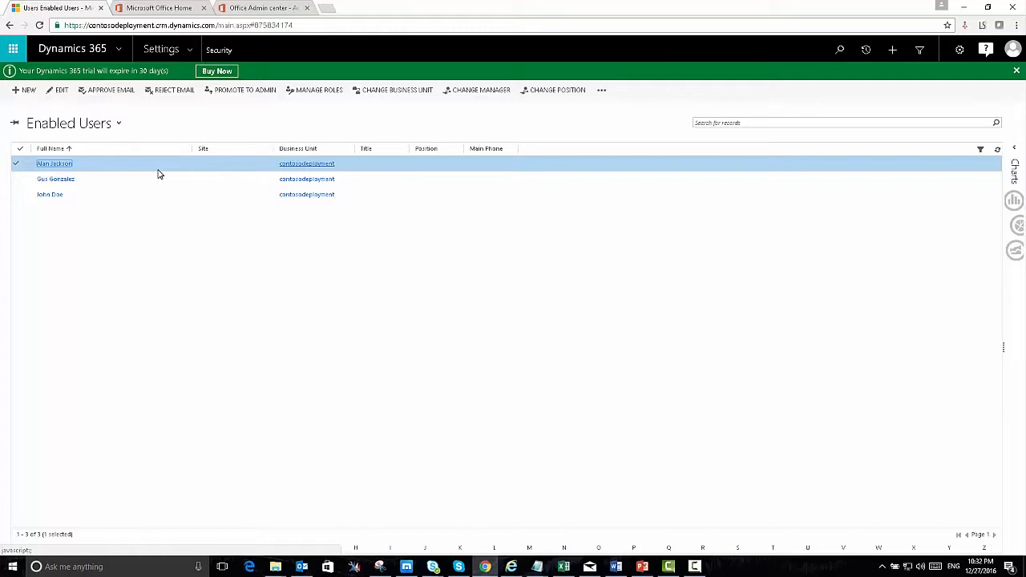
{"action": "double_click", "coordinate": [158, 173]}
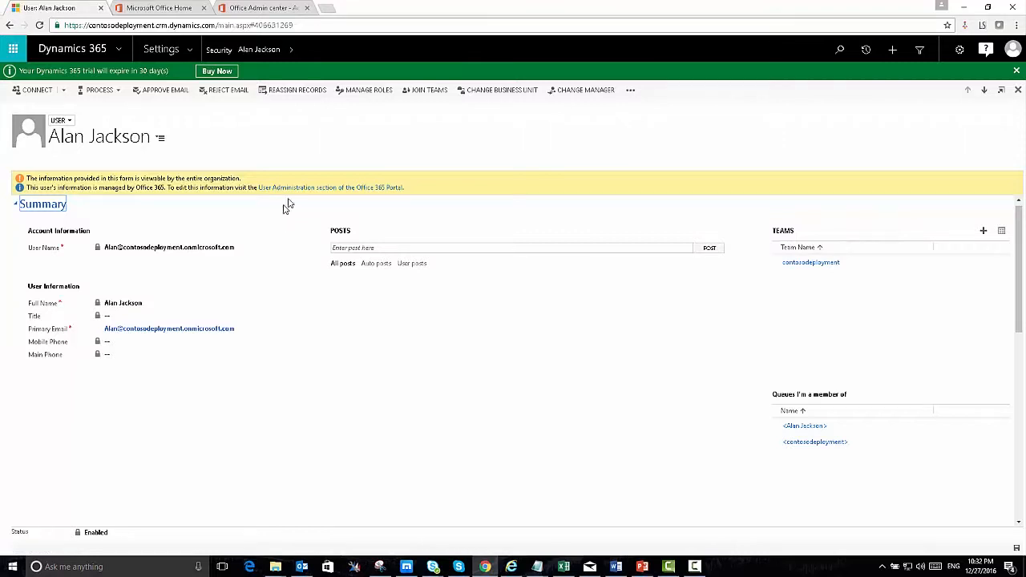
Give the new user the System Administrator security role through Manage Roles.
{"action": "left_click", "coordinate": [363, 92]}
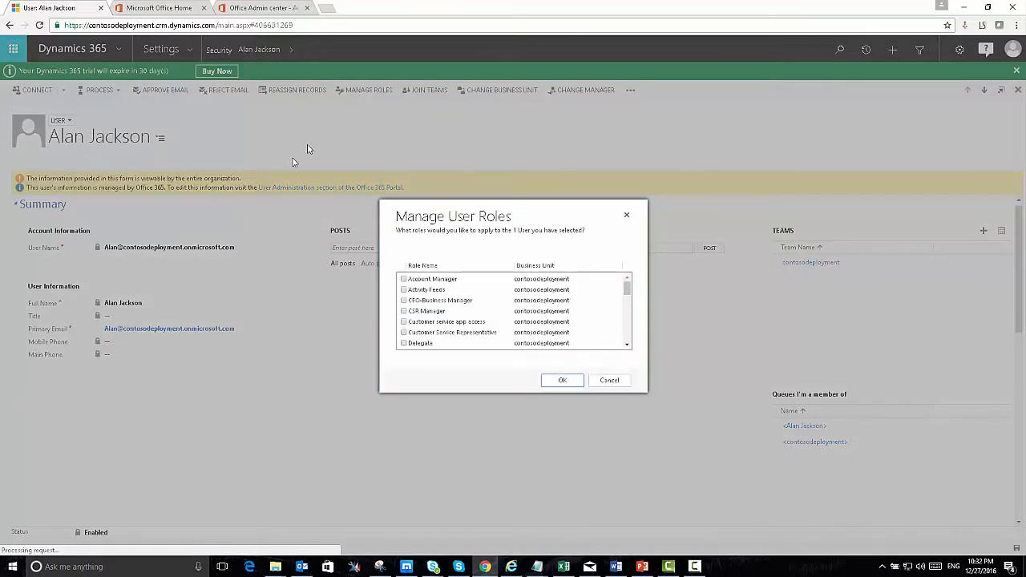
{"action": "left_click_drag", "start_coordinate": [626, 292], "coordinate": [628, 338]}
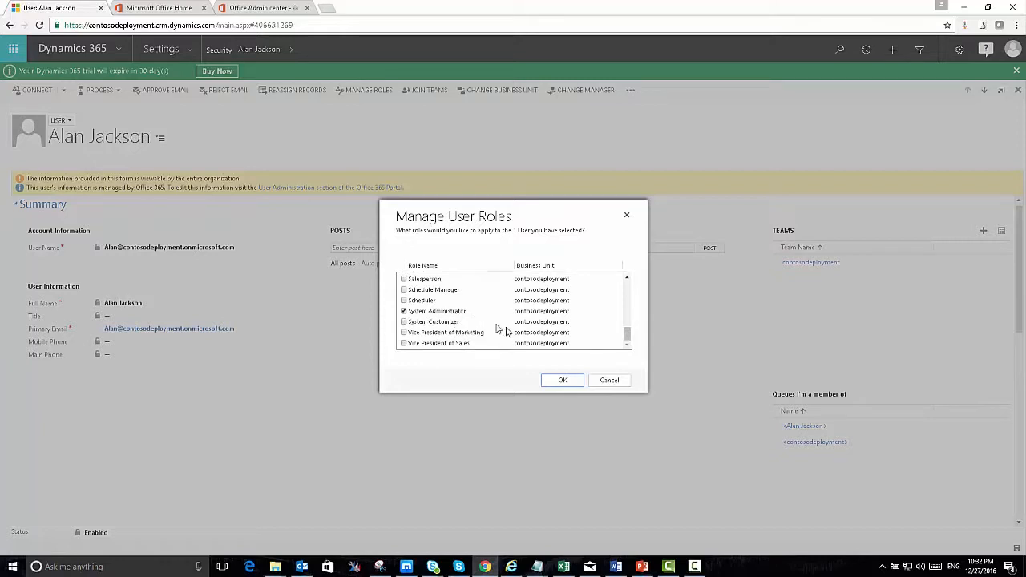
{"action": "left_click", "coordinate": [603, 381]}
{"action": "scroll", "coordinate": [320, 340], "scroll_direction": "down", "scroll_amount": 10}
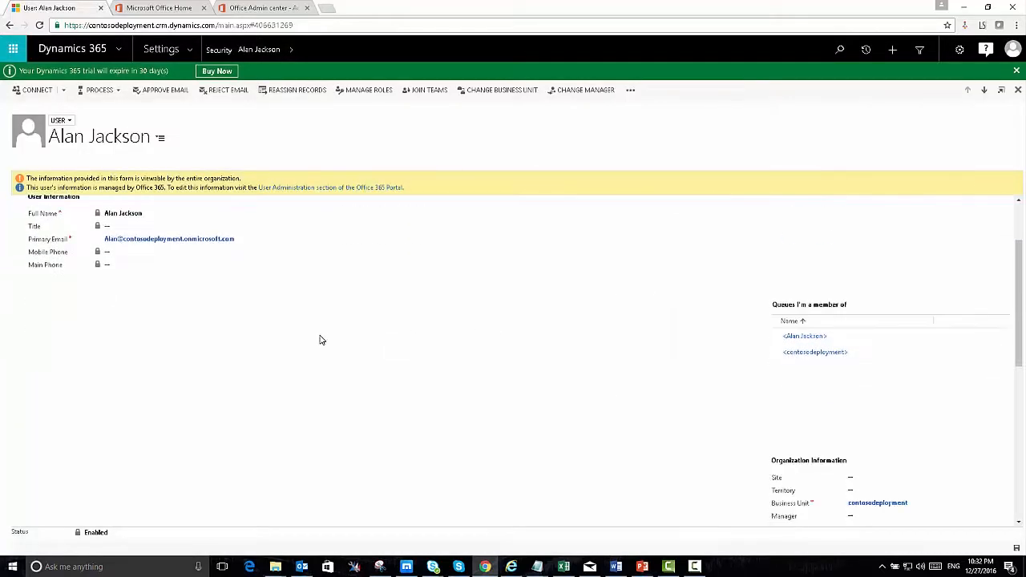